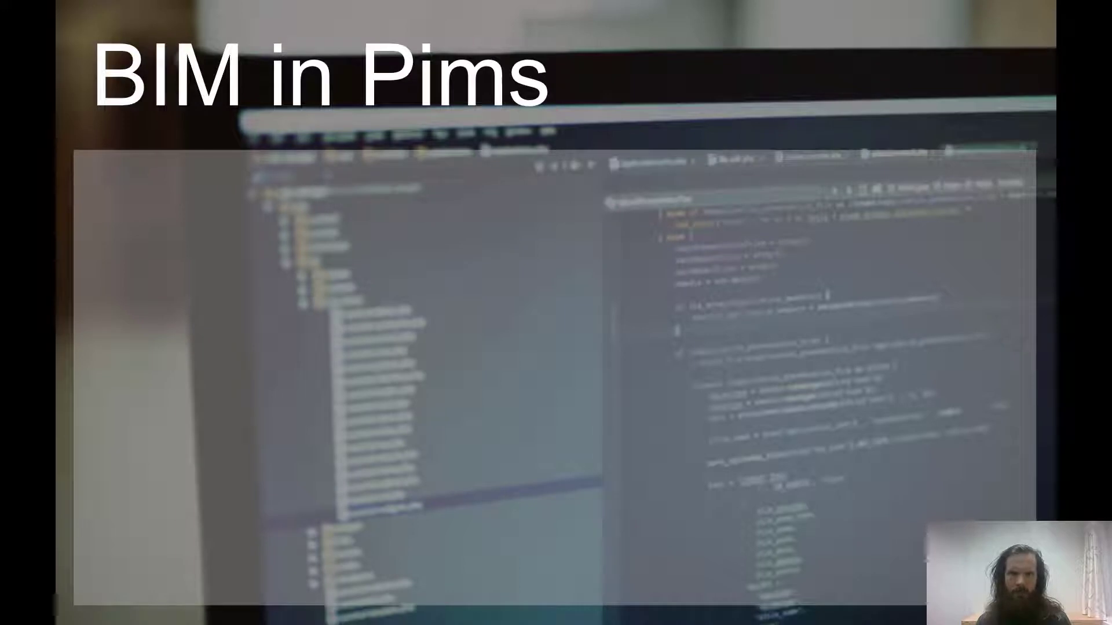
Reveal the Mapping, Parser and BIM Revisions steps on the 'BIM in Pims' slide.
key("Right")
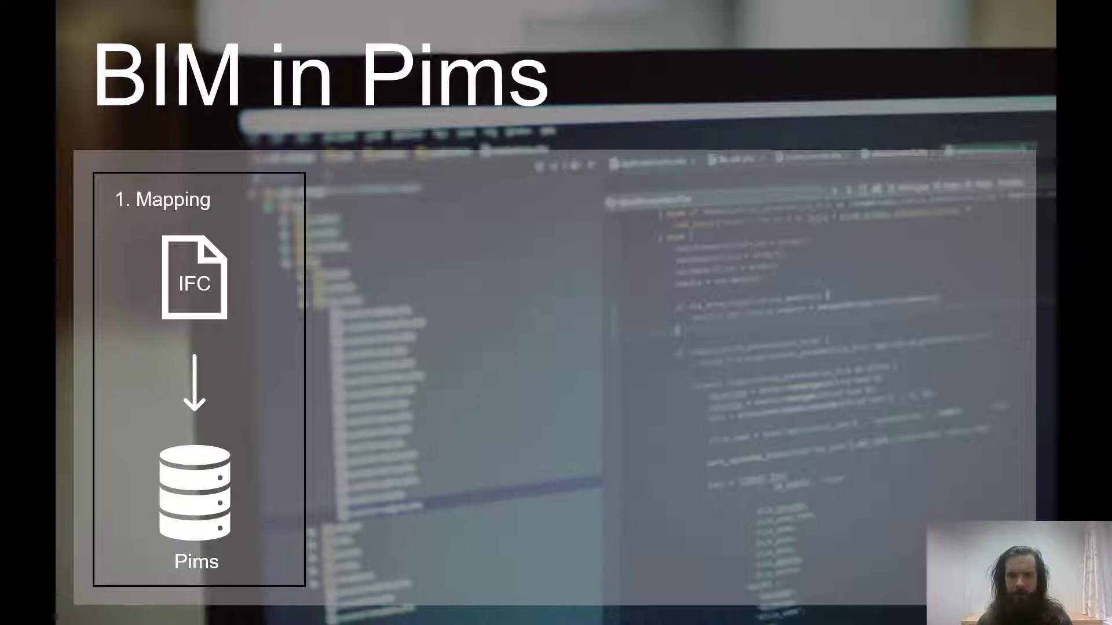
key("Right")
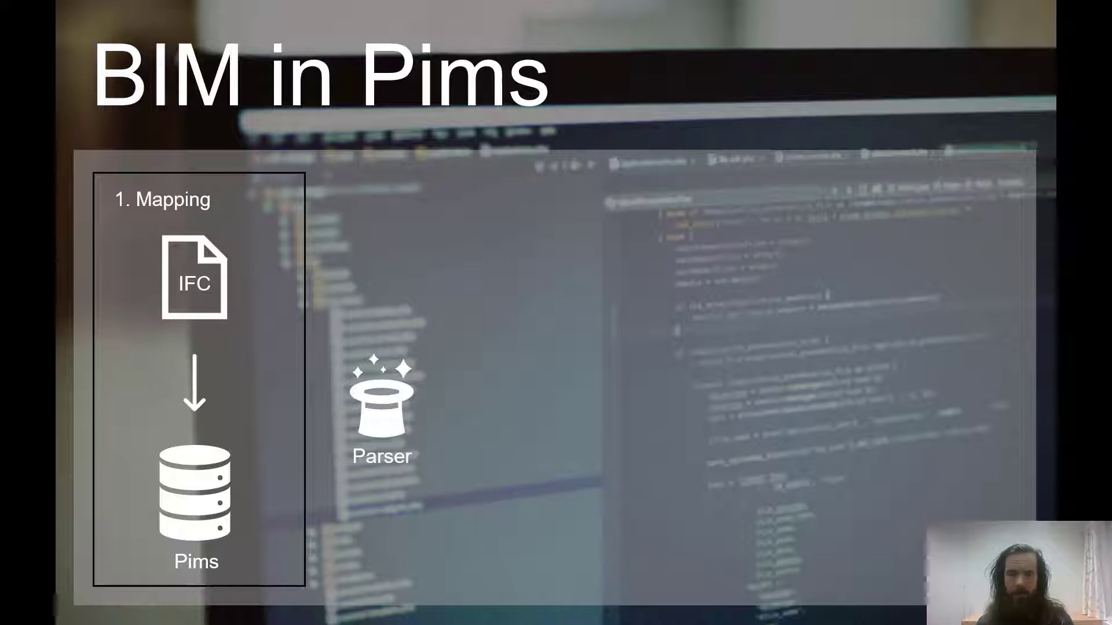
key("Right")
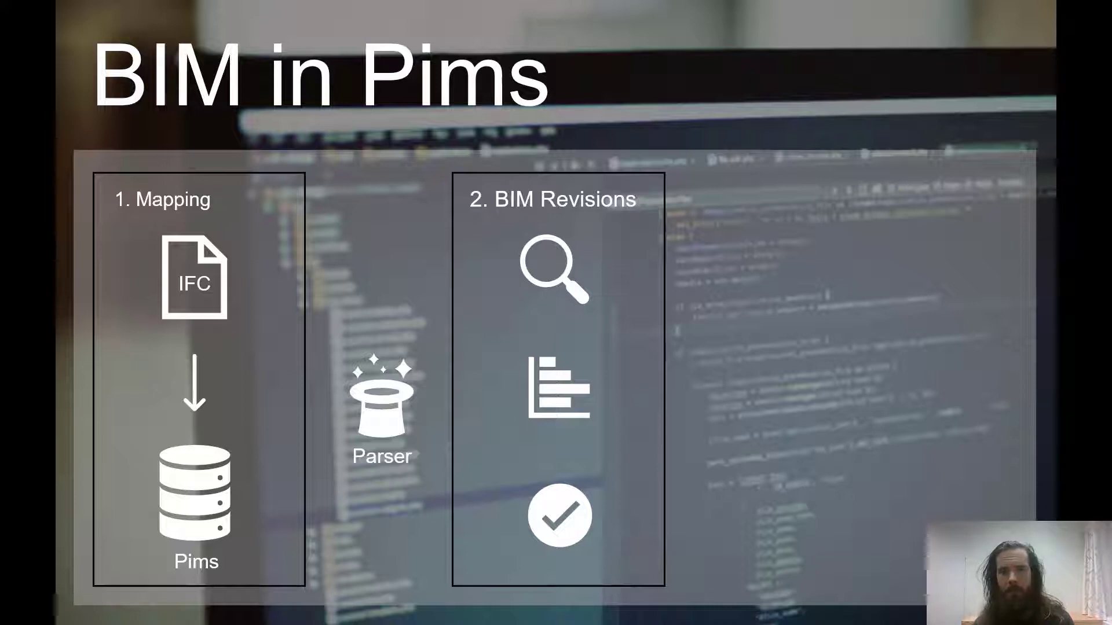
Reveal the IFC Objects and BIM Viewer boxes on the slide.
key("Right")
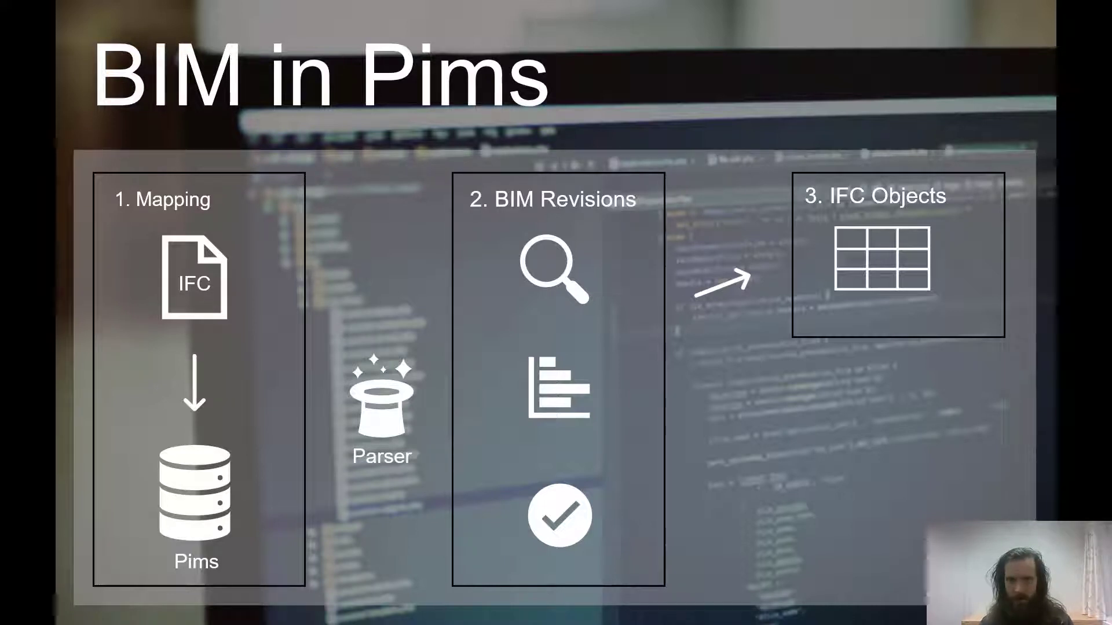
key("Right")
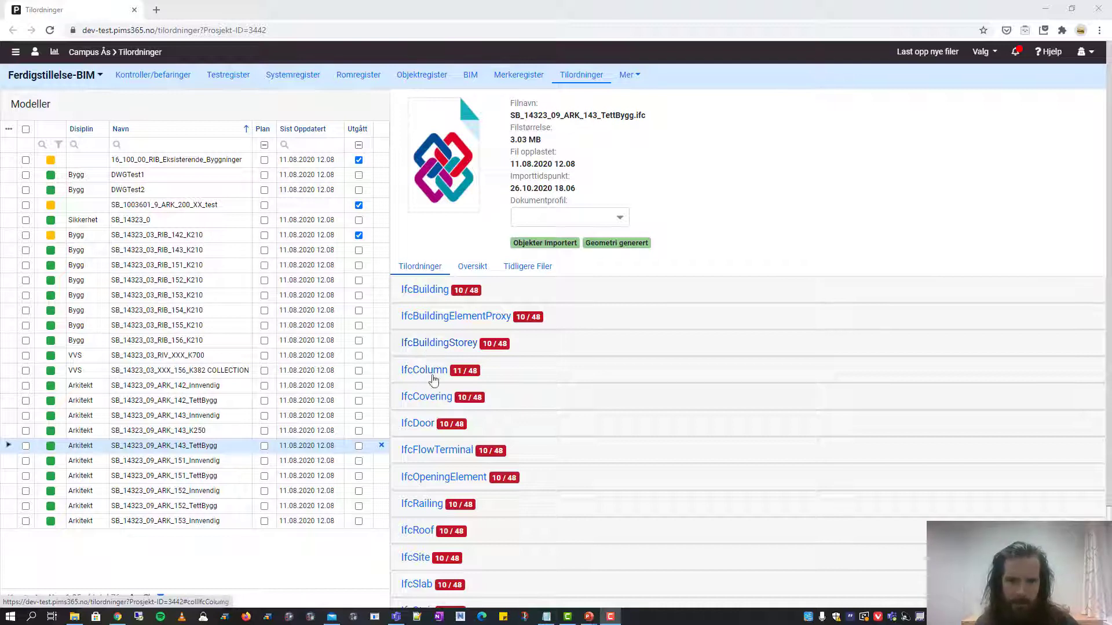
Expand the IfcDoor mappings and open the source-property choice for its Component field.
left_click(418, 424)
scroll(420, 429, "down", 2)
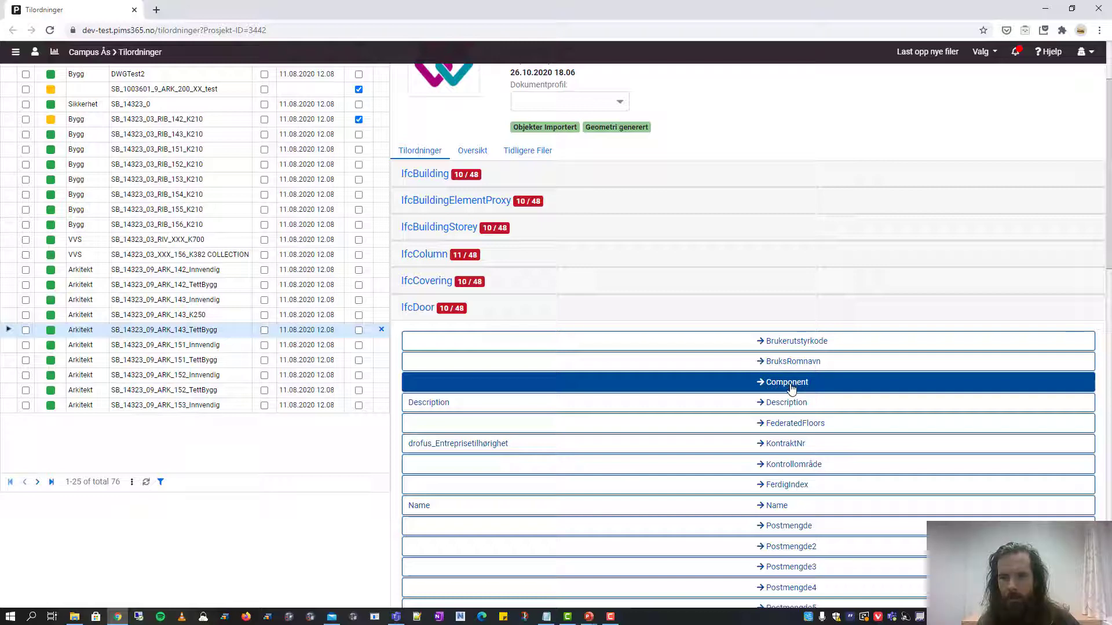
left_click(629, 387)
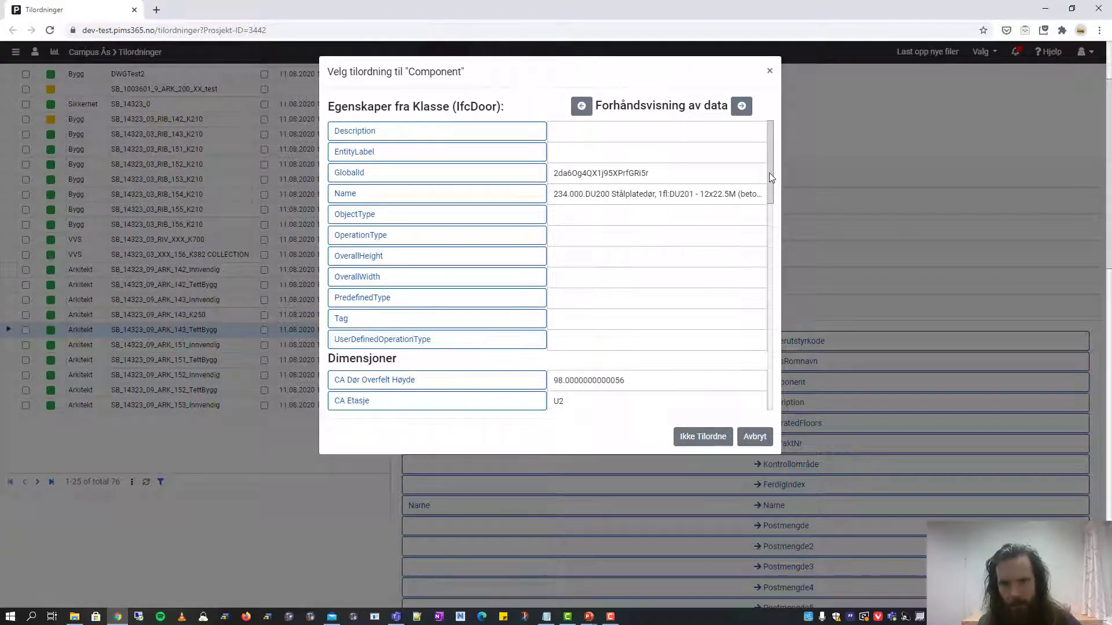
Map the Type property under Informasjon onto Component for IfcDoor only.
left_click_drag(770, 173, 775, 337)
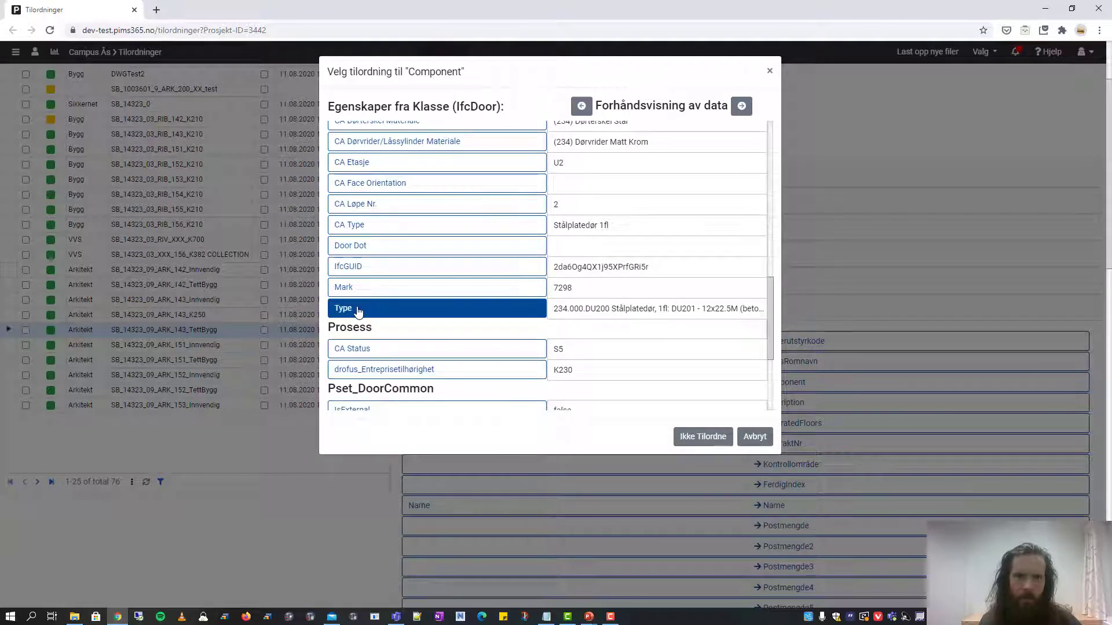
mouse_move(360, 312)
left_mouse_down()
mouse_move(363, 295)
mouse_move(367, 311)
left_mouse_up()
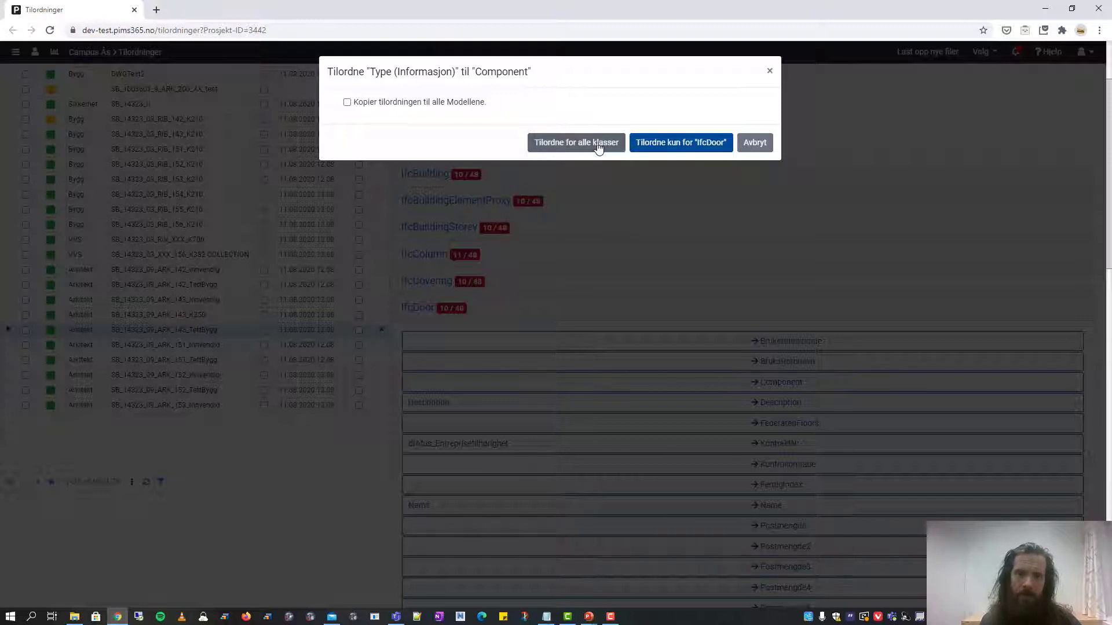
left_click(676, 146)
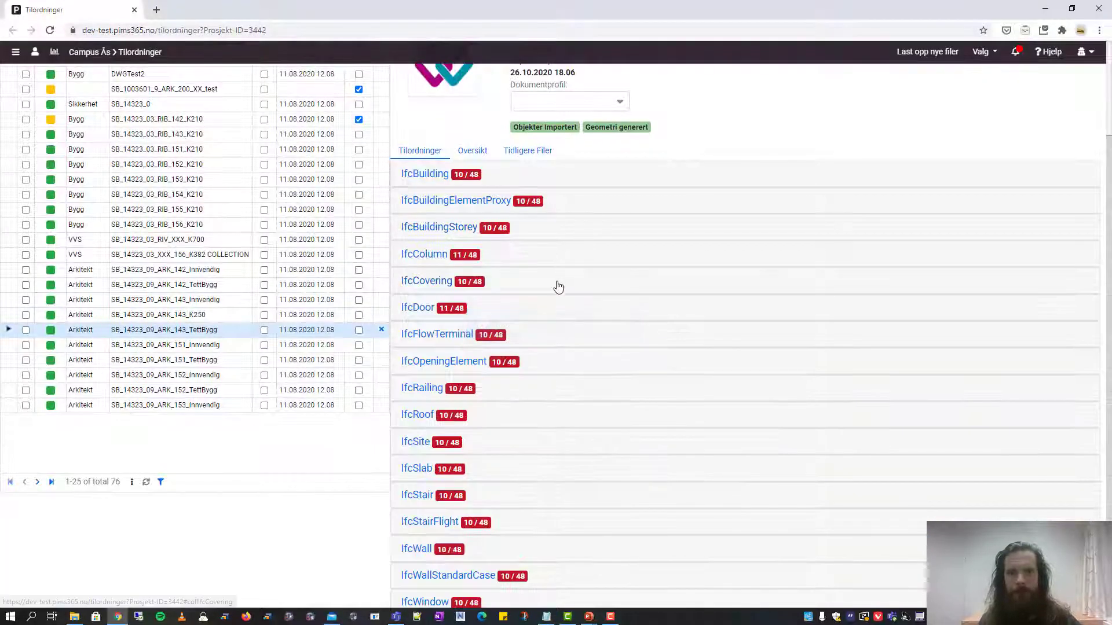
Check the new Type → Component row under IfcDoor, then collapse IfcDoor.
left_click(422, 313)
left_click(430, 379)
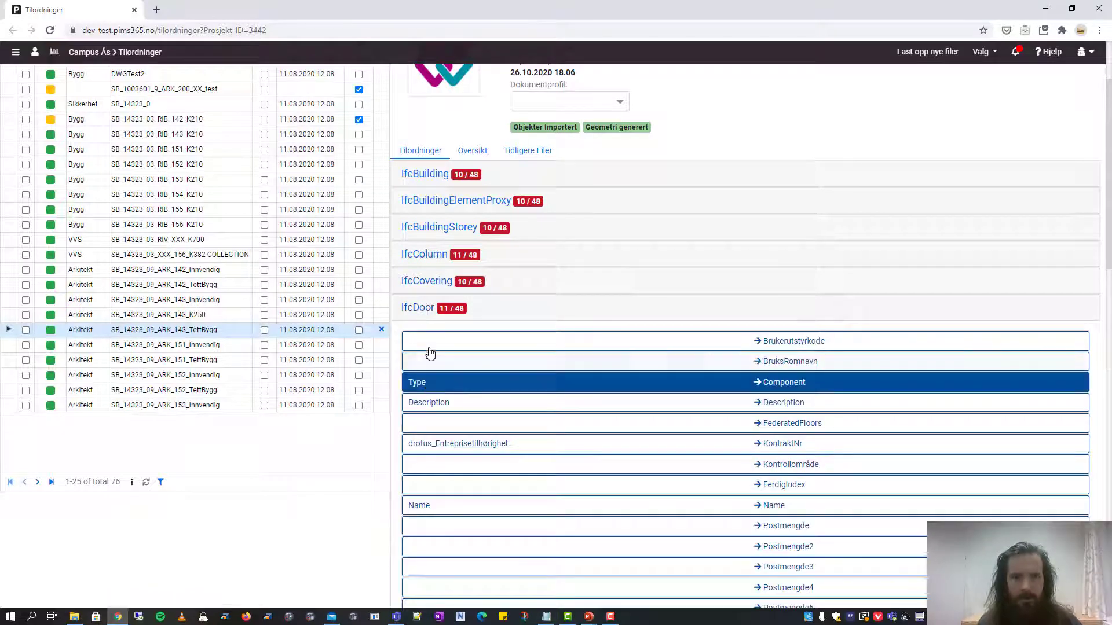
left_click(431, 383)
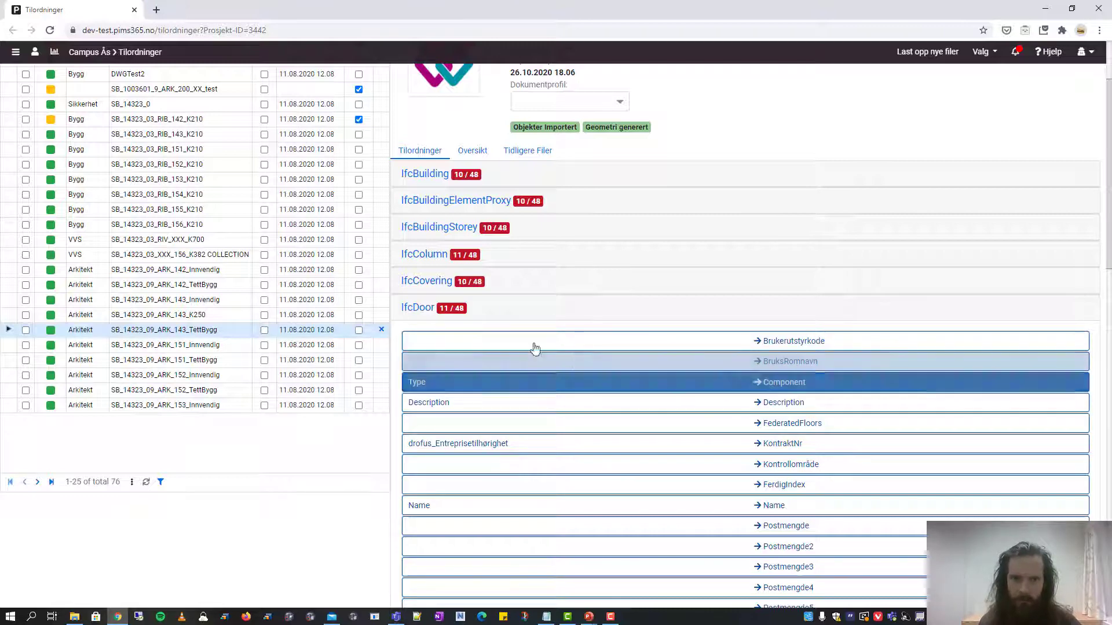
left_click(431, 306)
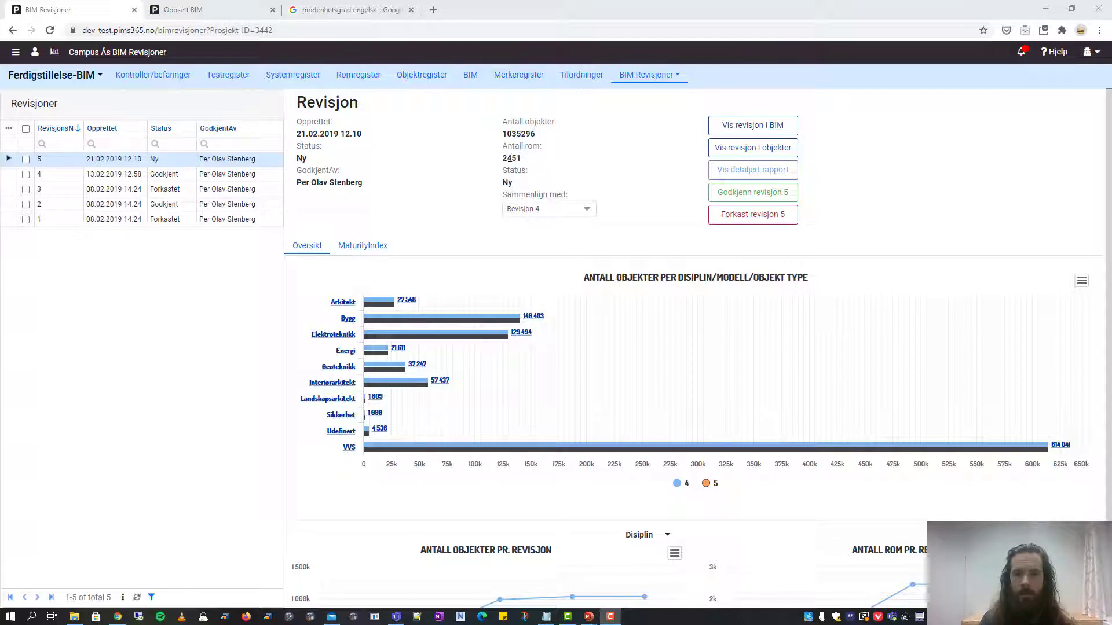
Compare revision 5 with Revisjon 3 and drill the Elektroteknikk bar into its RIE models.
left_click(586, 209)
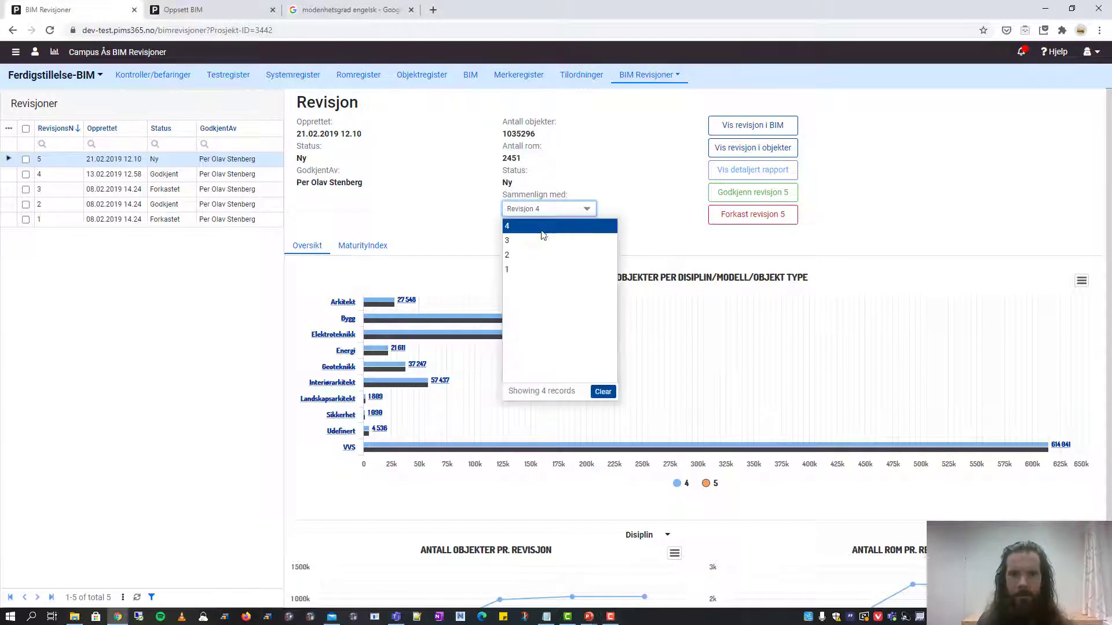
left_click(533, 240)
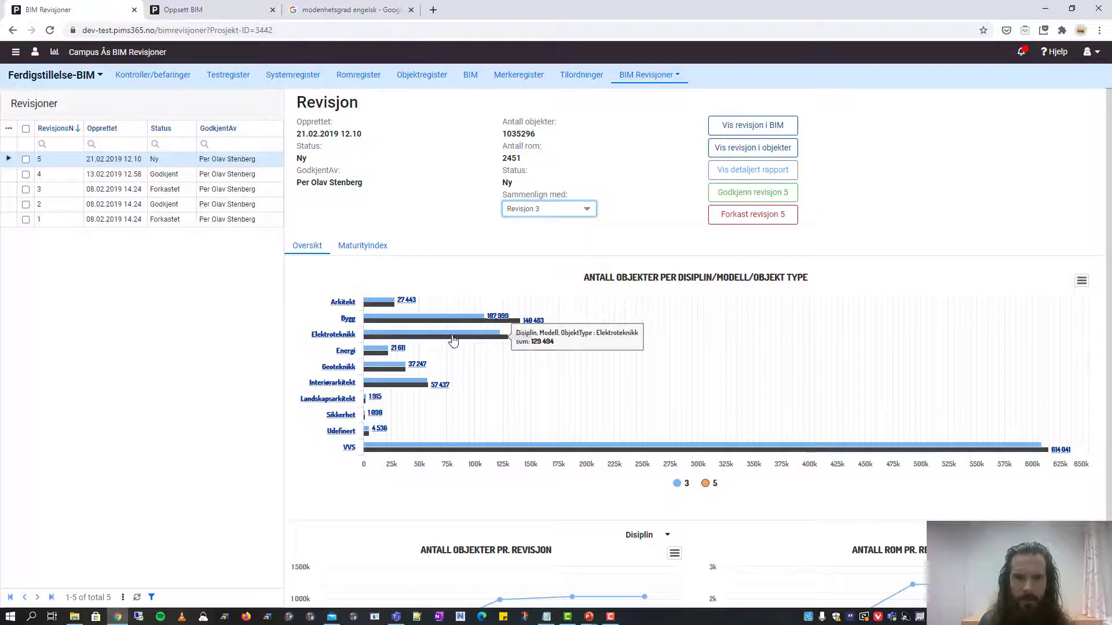
left_click(454, 340)
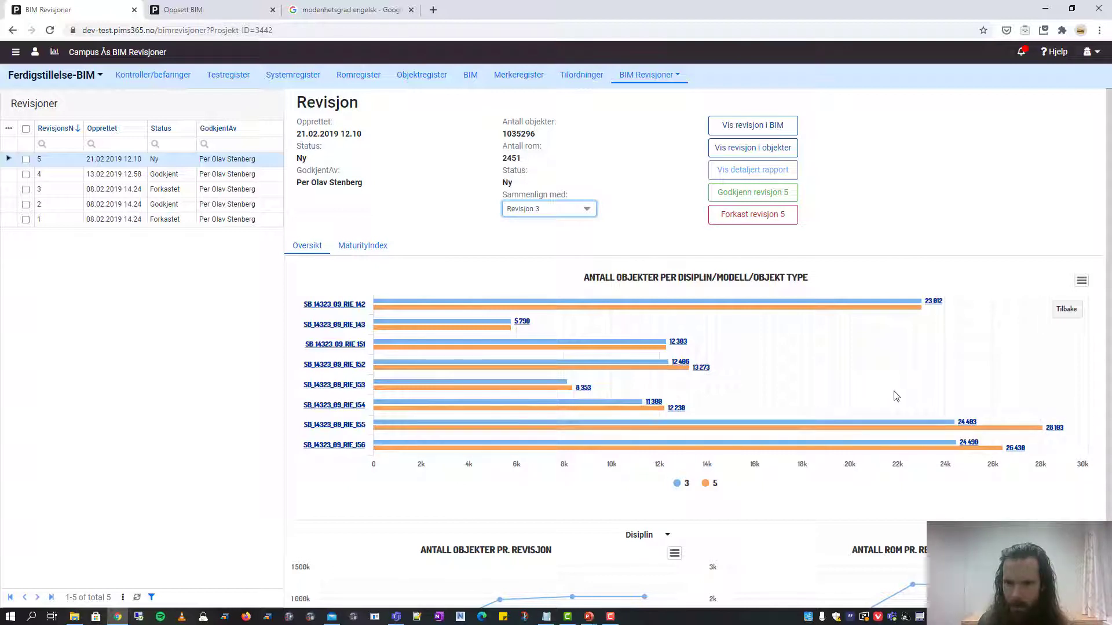
Drill model SB_14323_09_RIE_155 into object types, then go back two levels to disciplines.
left_click(789, 426)
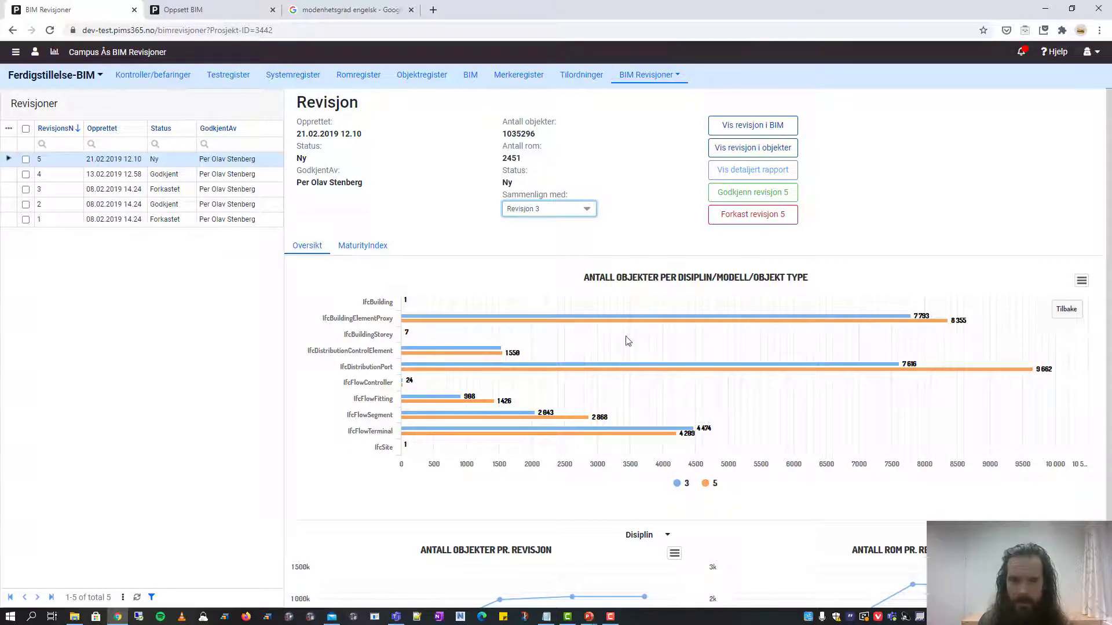
mouse_move(468, 322)
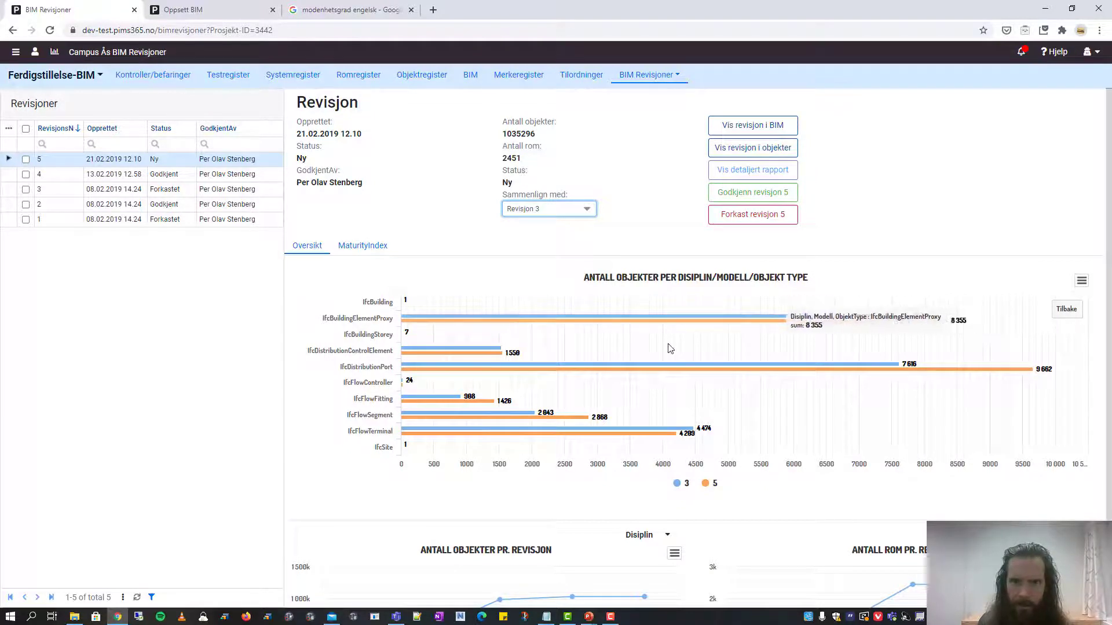
mouse_move(664, 368)
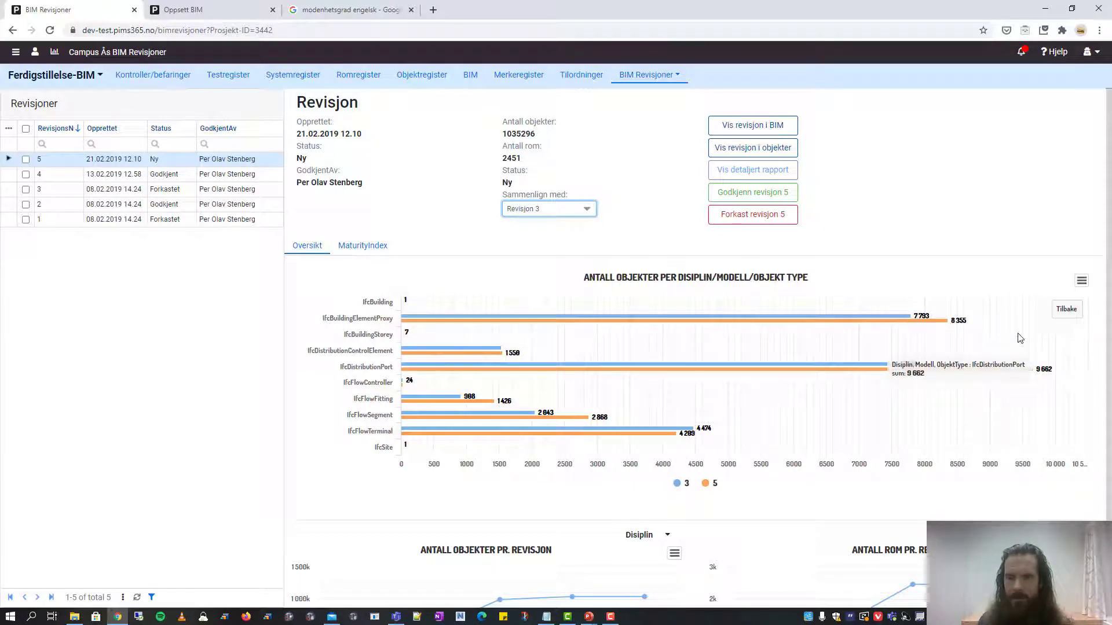
left_click(1067, 311)
left_click(1067, 311)
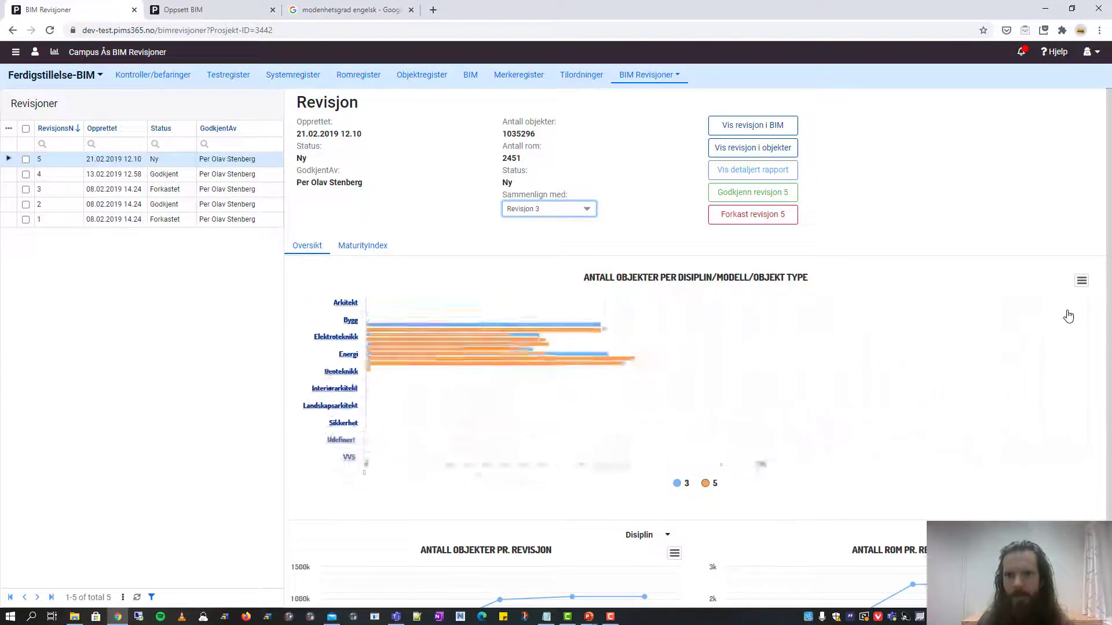
Review the objects and rooms per revision charts, close the Google tab, and show MaturityIndex.
scroll(316, 446, "down", 2)
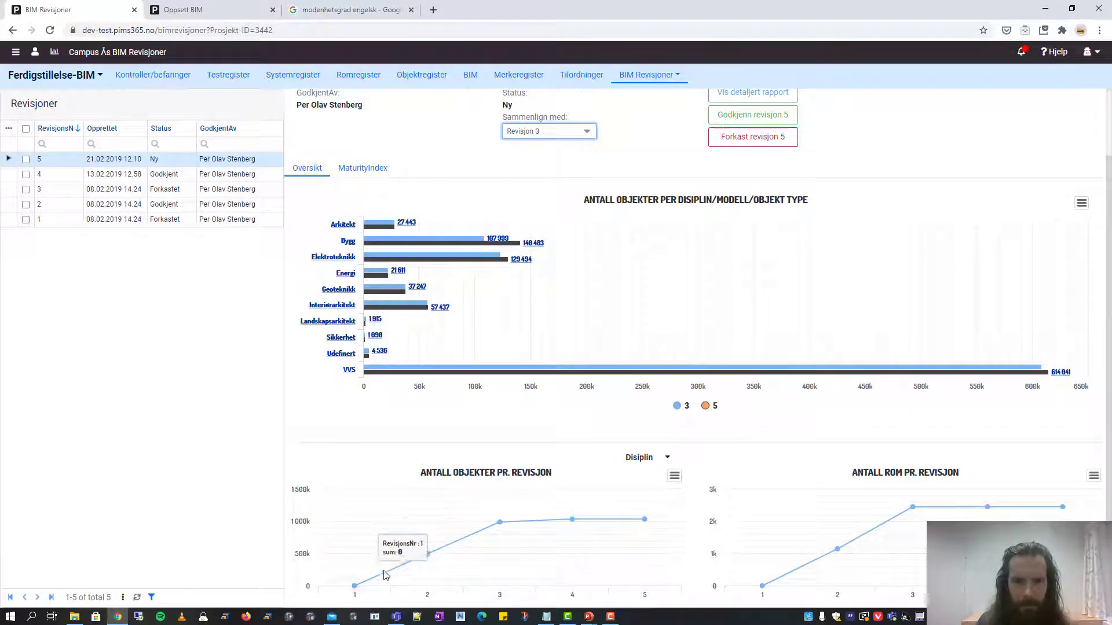
mouse_move(439, 559)
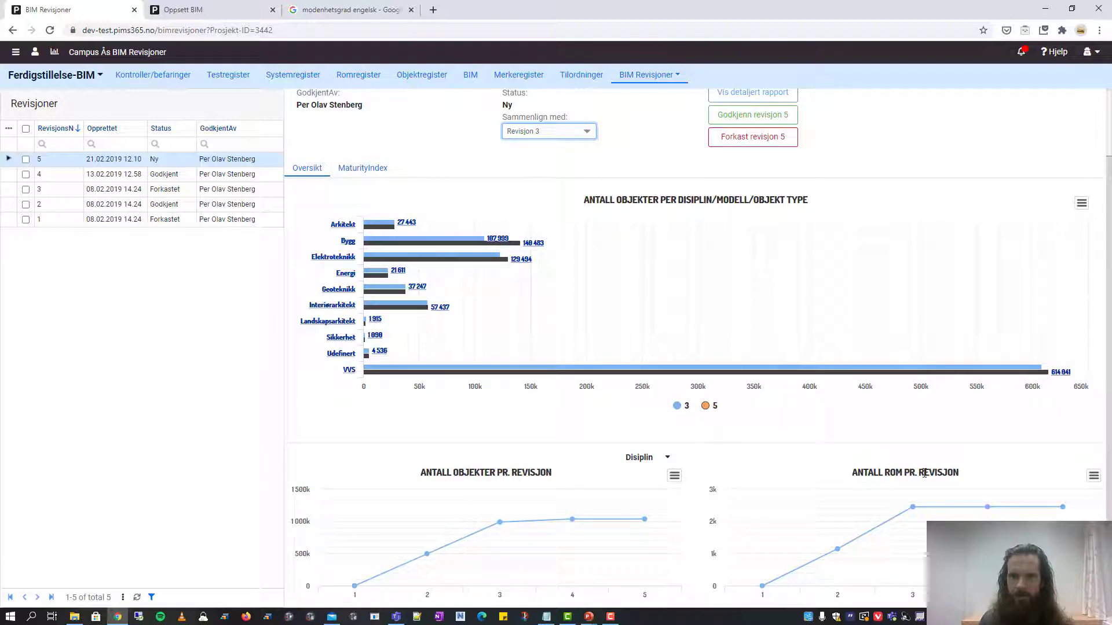
scroll(922, 471, "up", 1)
scroll(924, 473, "up", 1)
left_click(411, 10)
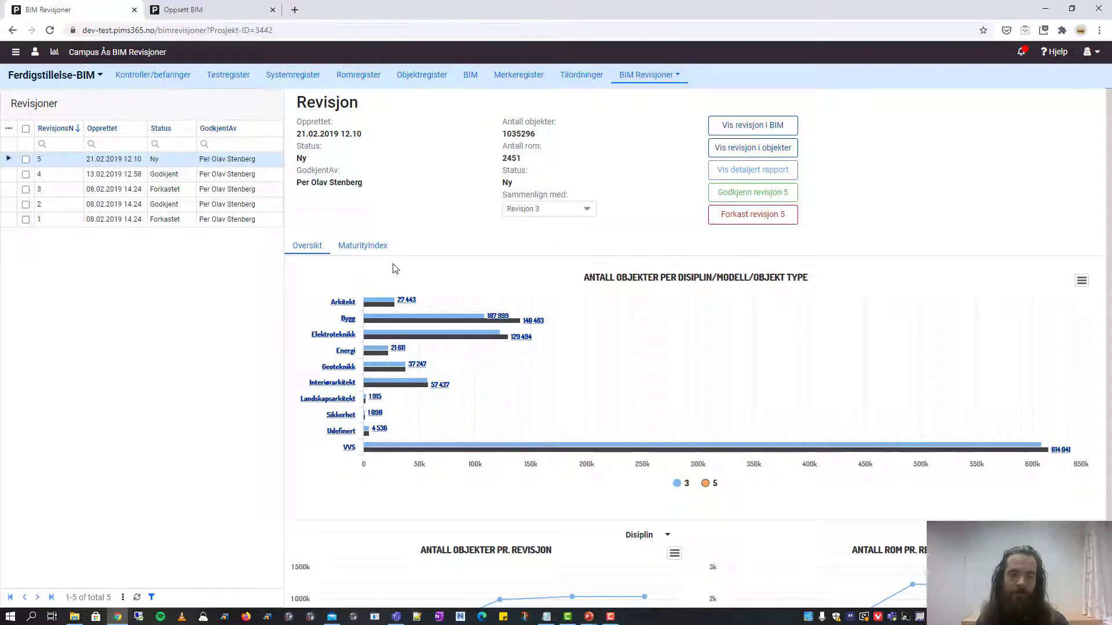
left_click(365, 251)
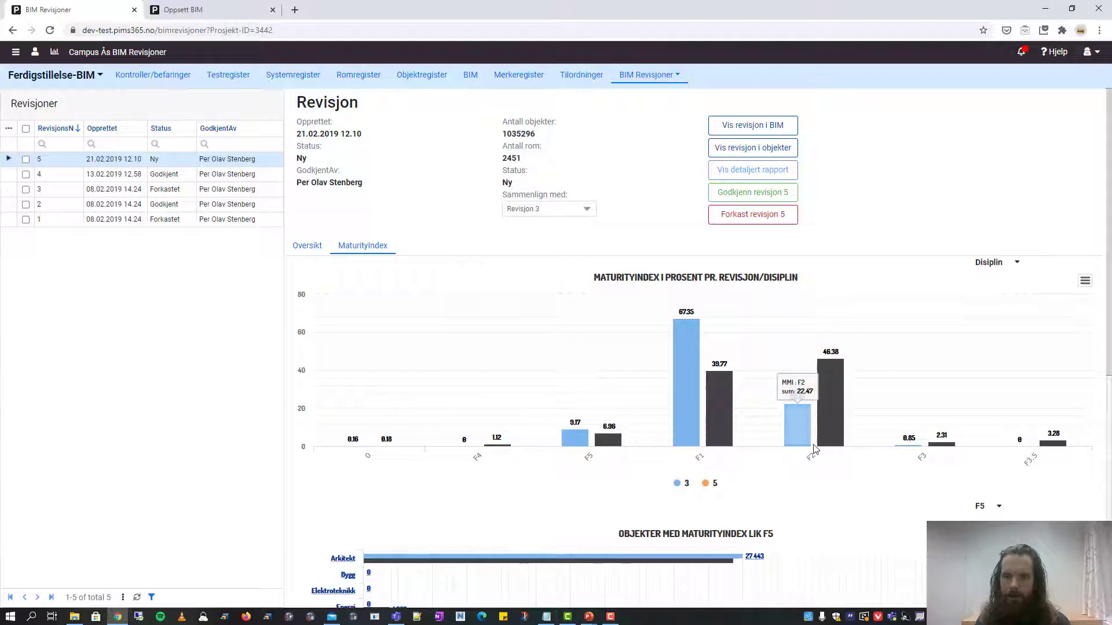
Compare the F2 maturity bars for revisions 3 and 5, then view the F5 objects chart.
mouse_move(829, 448)
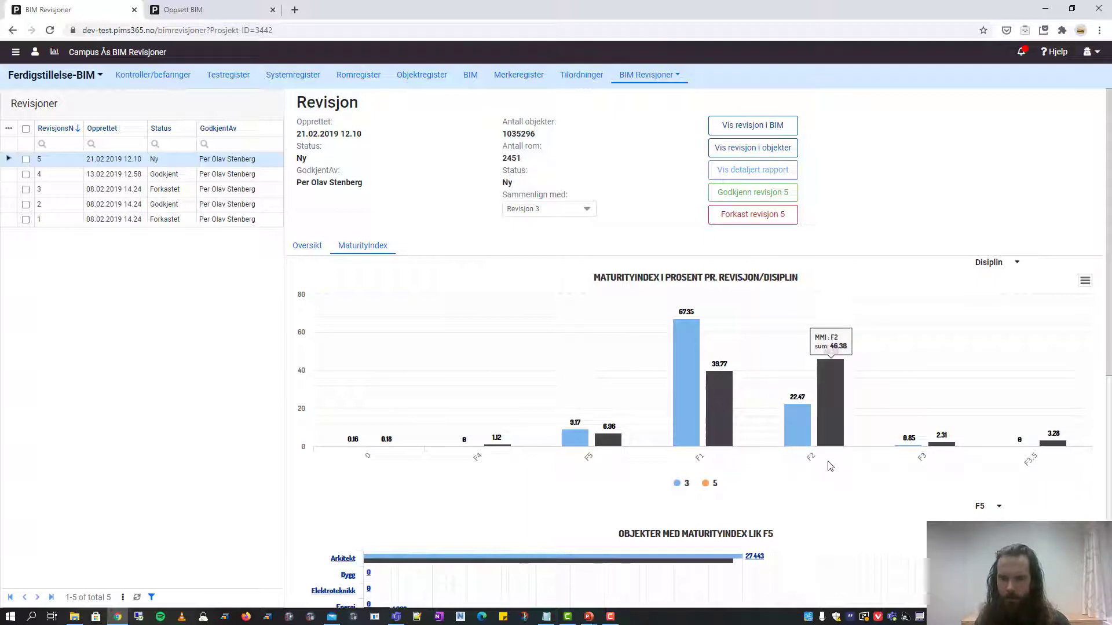
scroll(822, 489, "down", 1)
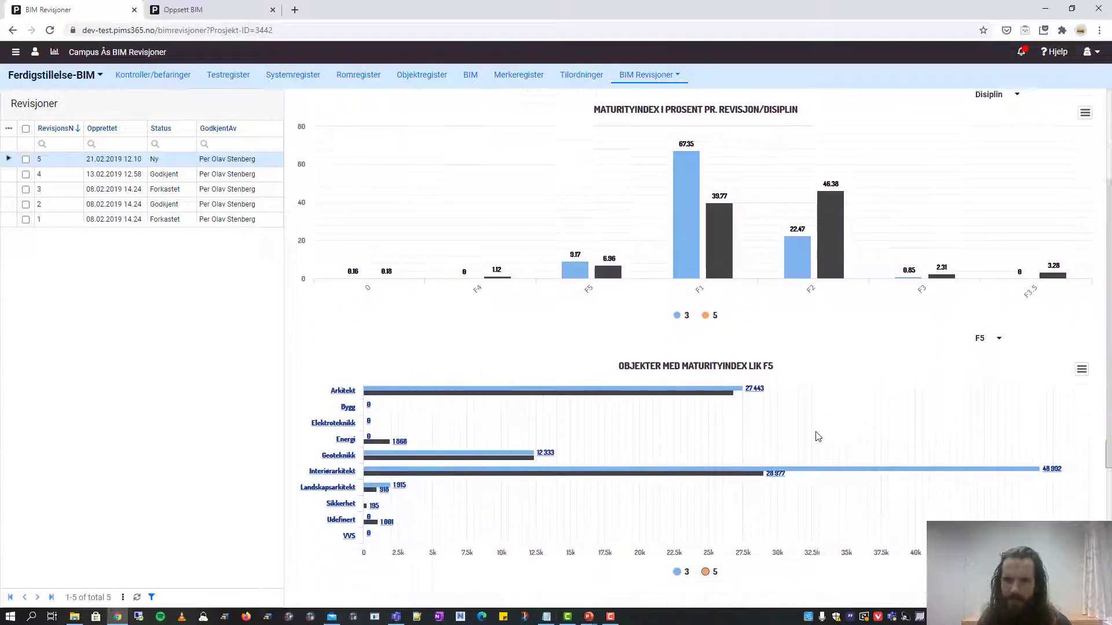
scroll(818, 436, "down", 3)
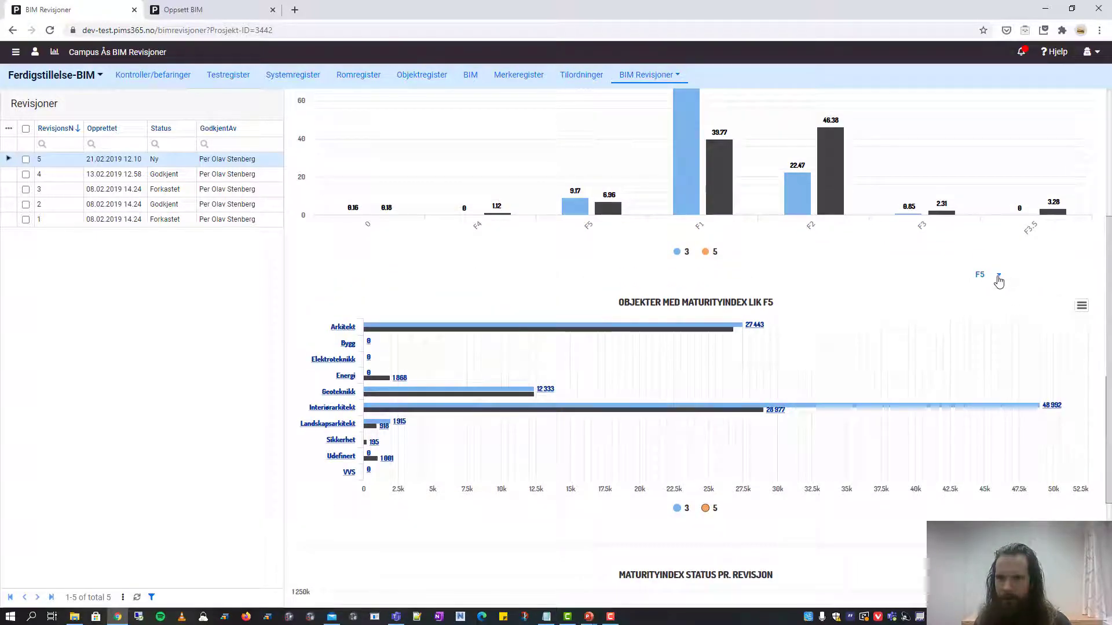
Set the 'Objekter med maturityindex lik' chart to F2 (VVS 220 731 vs 425 687).
left_click(1000, 277)
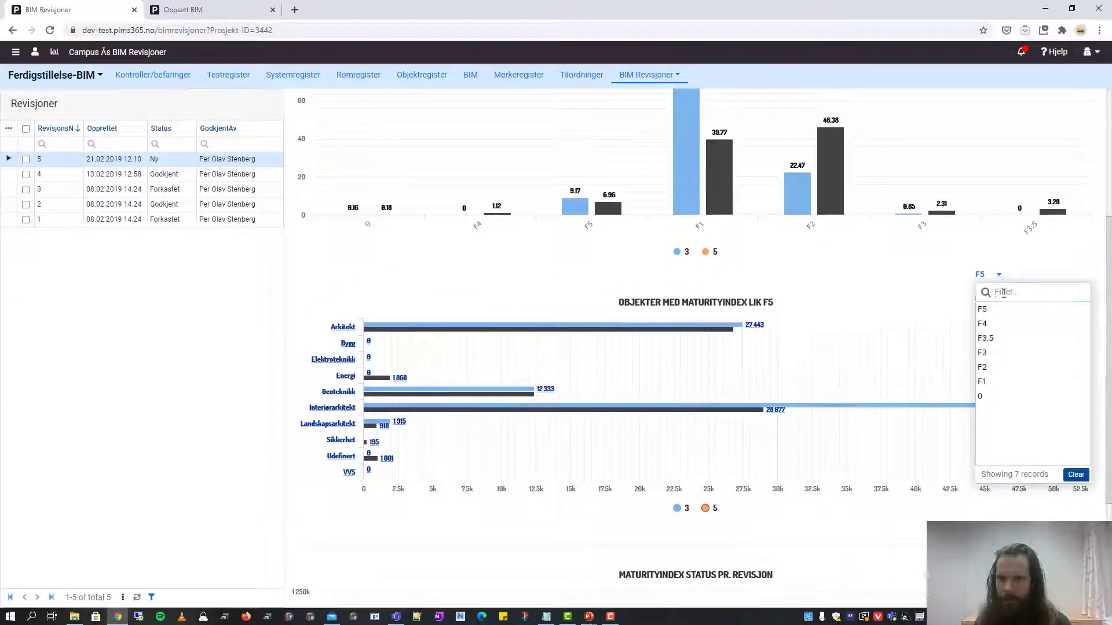
left_click(997, 369)
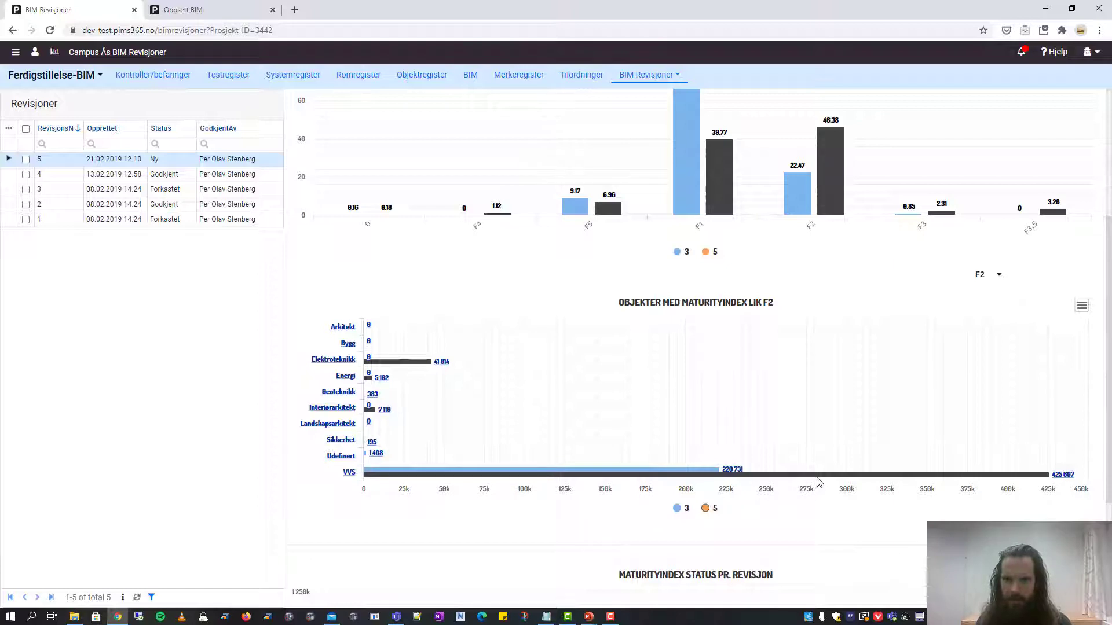
mouse_move(820, 481)
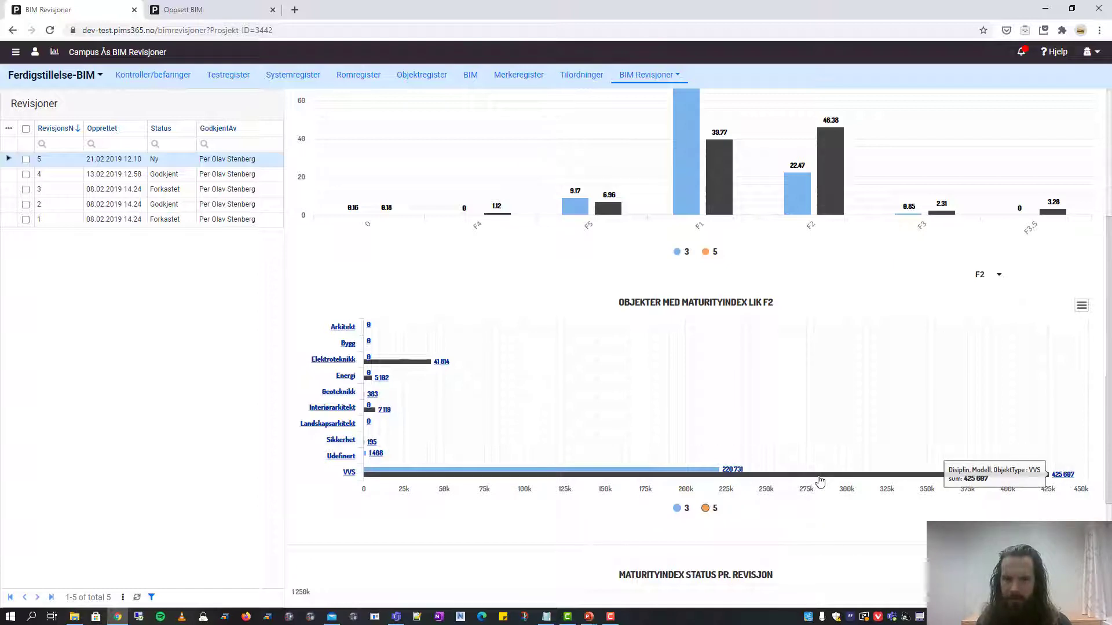
scroll(811, 405, "down", 3)
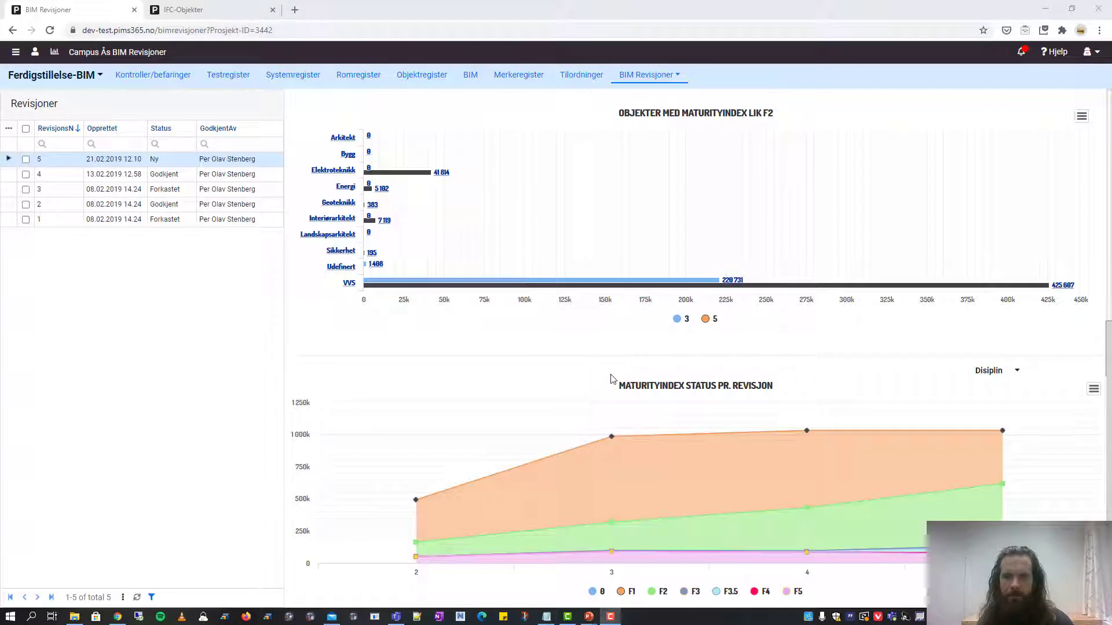
mouse_move(611, 435)
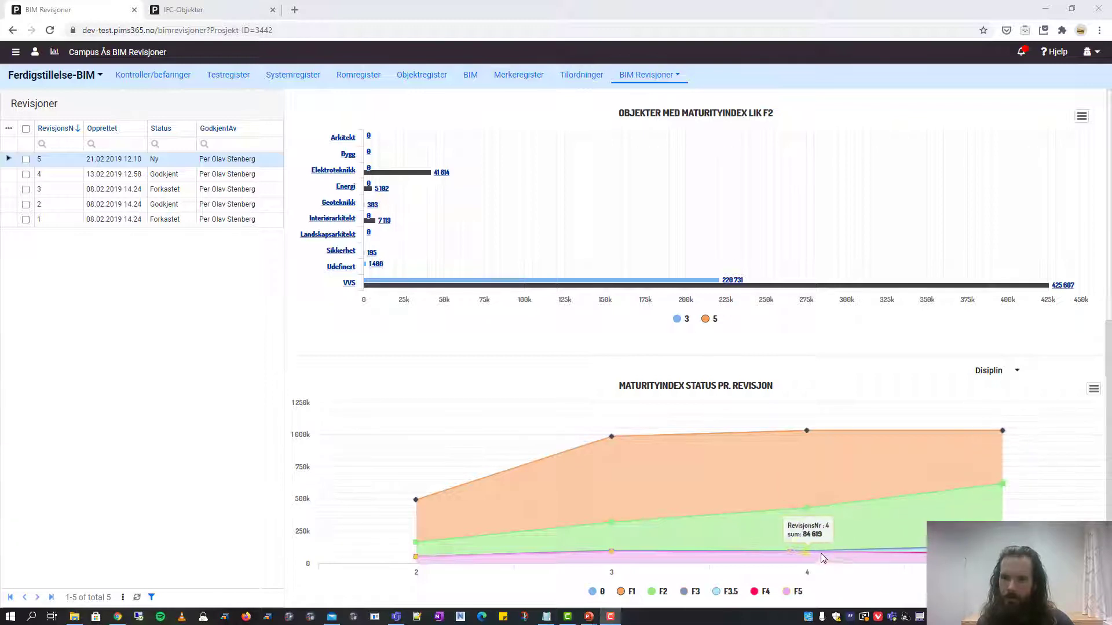
scroll(850, 467, "up", 7)
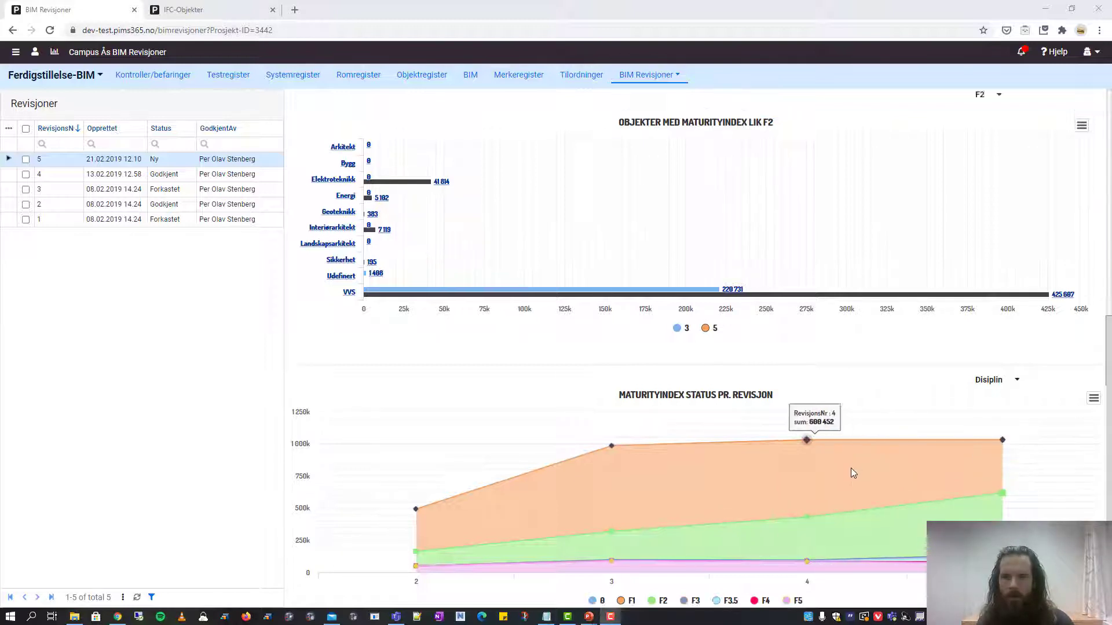
scroll(851, 502, "up", 1)
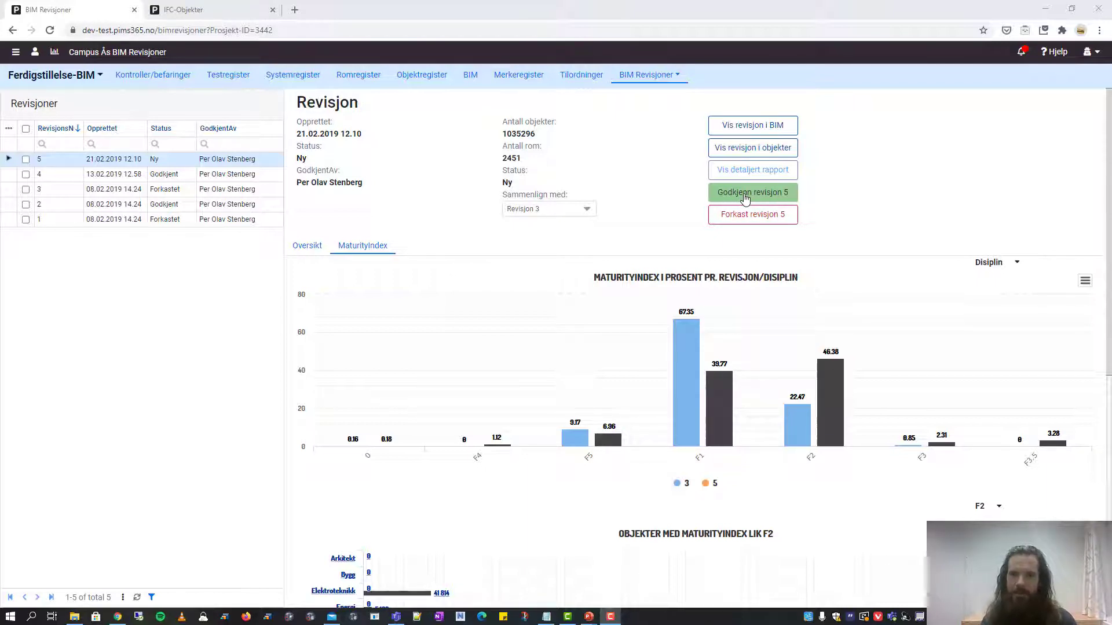
Clear the ST0024T type-code filter in the IFC objects list to show all 51 220 objects.
key("alt+Tab")
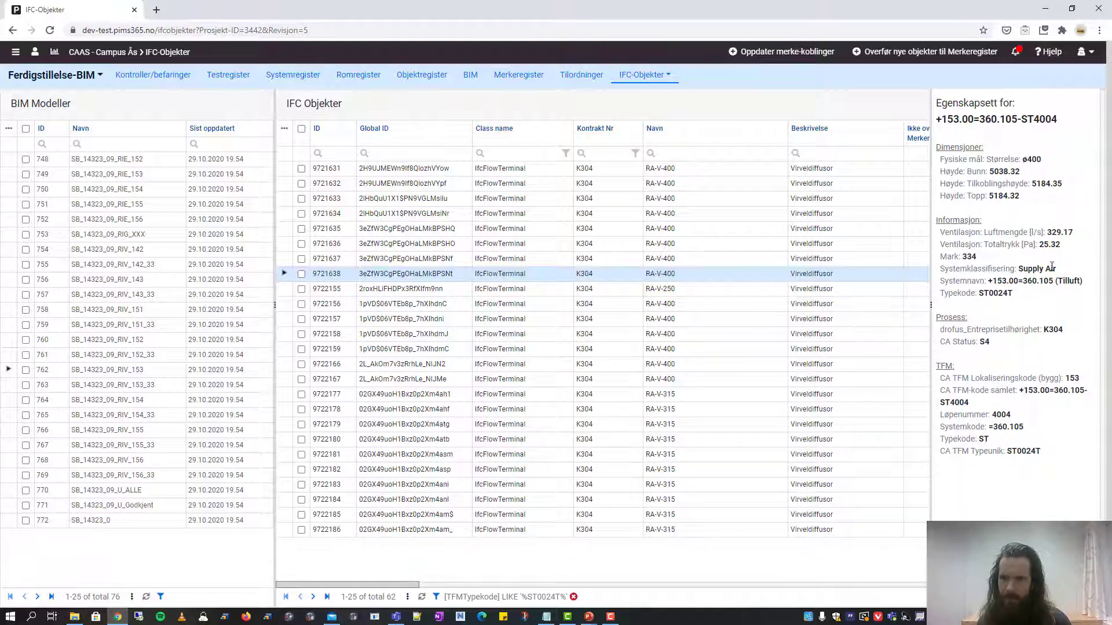
left_click_drag(414, 586, 621, 592)
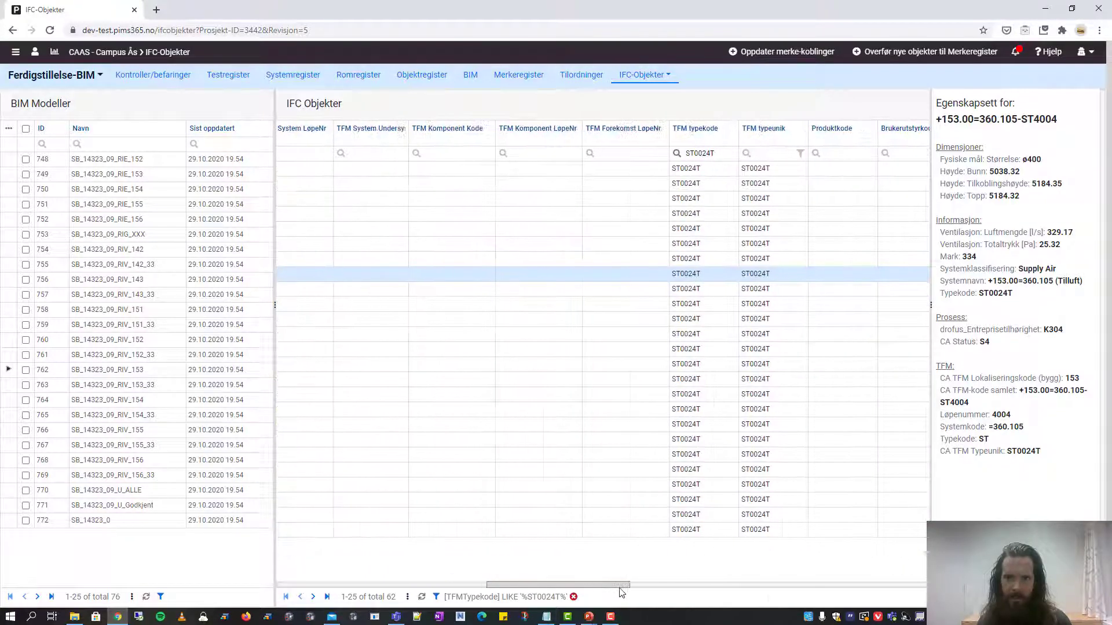
double_click(994, 293)
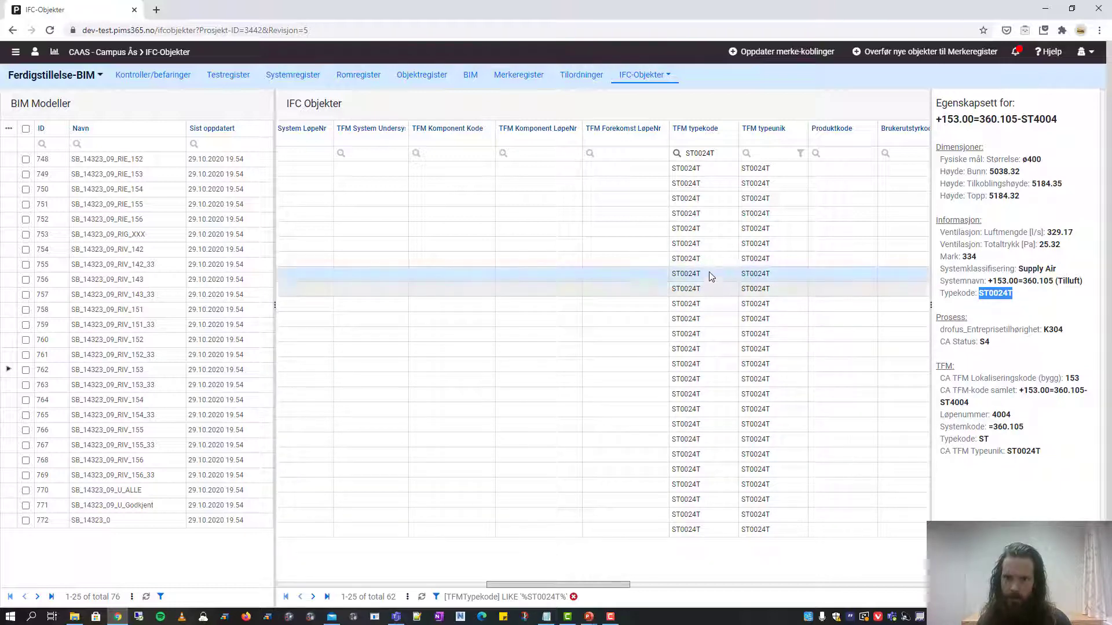
double_click(717, 153)
key("BackSpace")
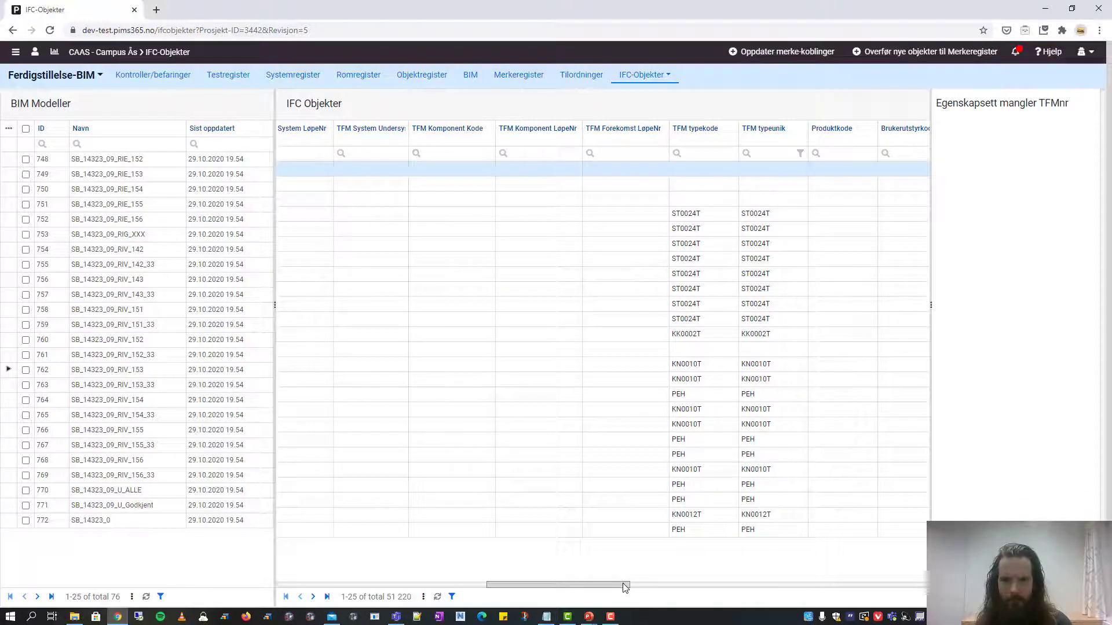
Filter the IFC objects by the IfcFlowController class name.
left_click_drag(626, 588, 443, 590)
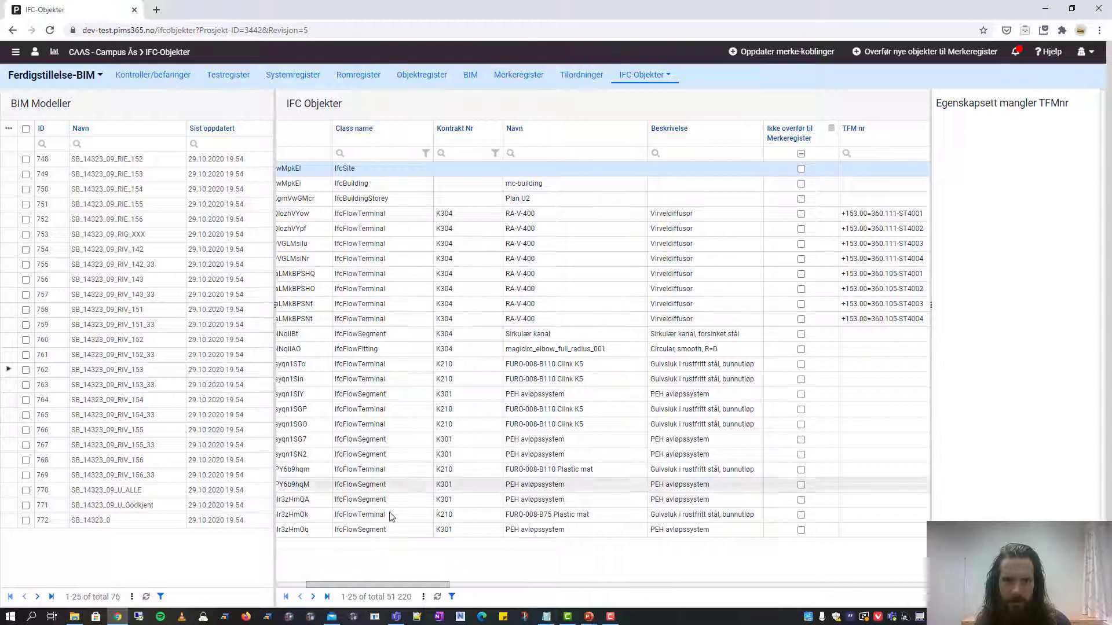
left_click_drag(393, 586, 363, 587)
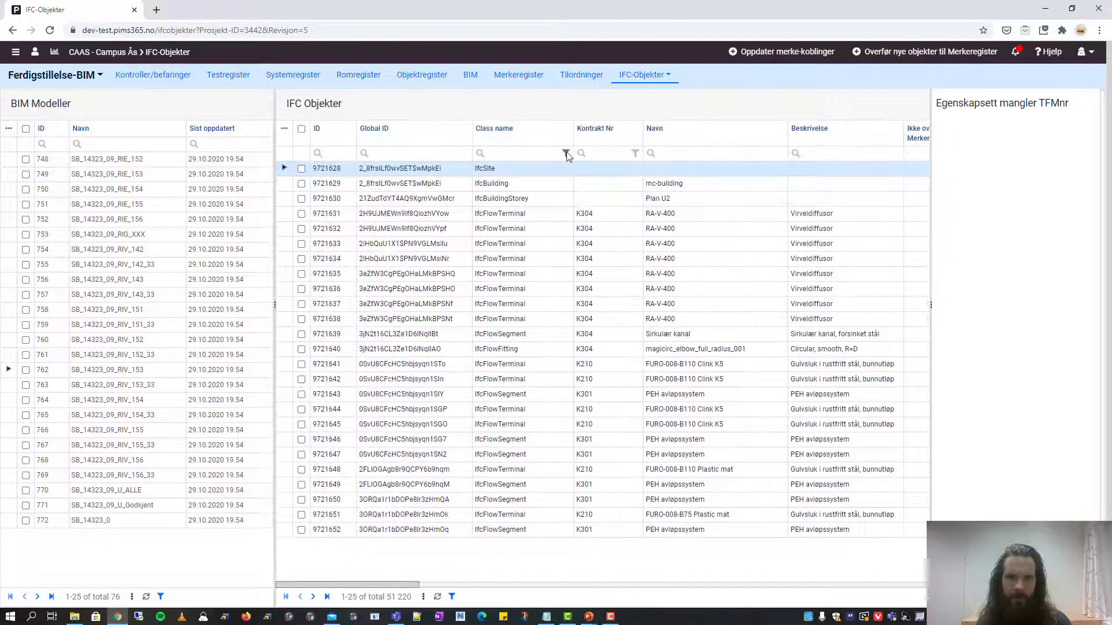
left_click(565, 153)
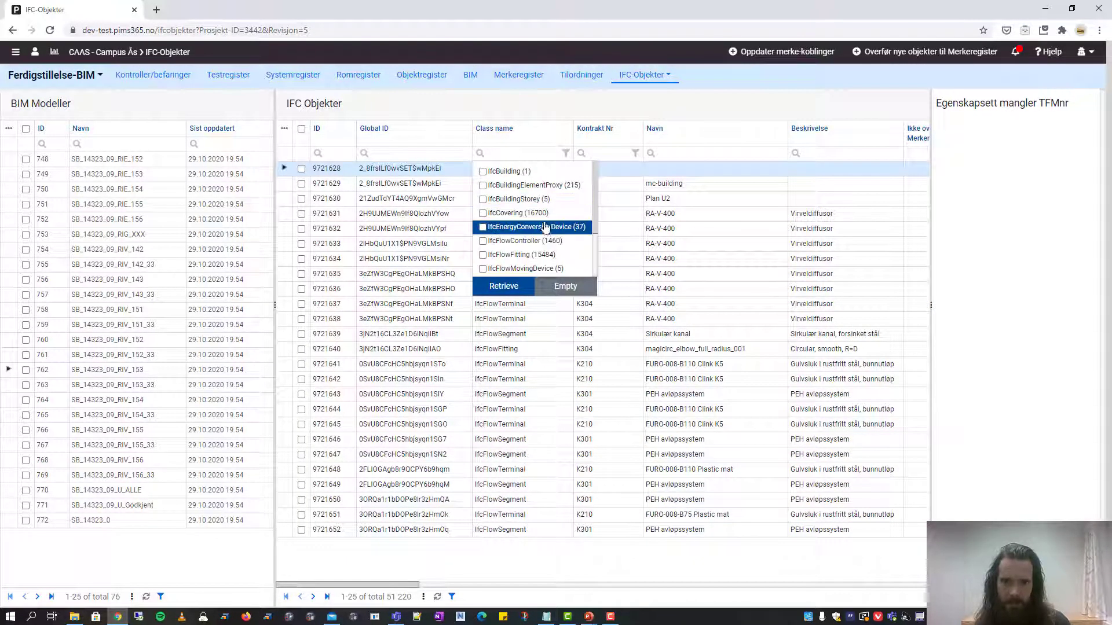
left_click(527, 242)
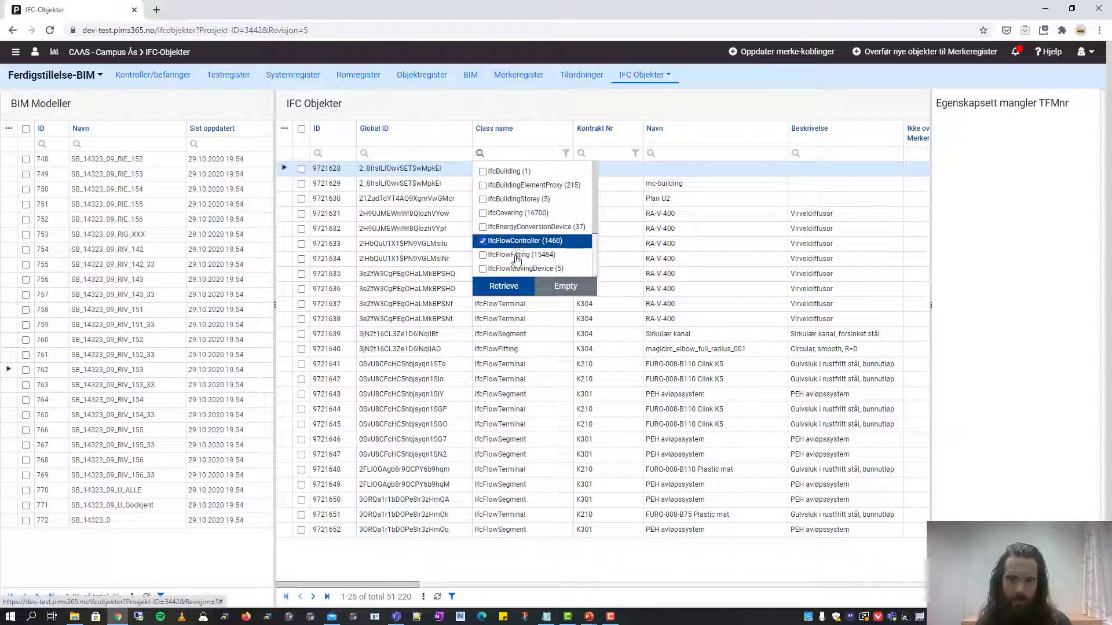
left_click(503, 286)
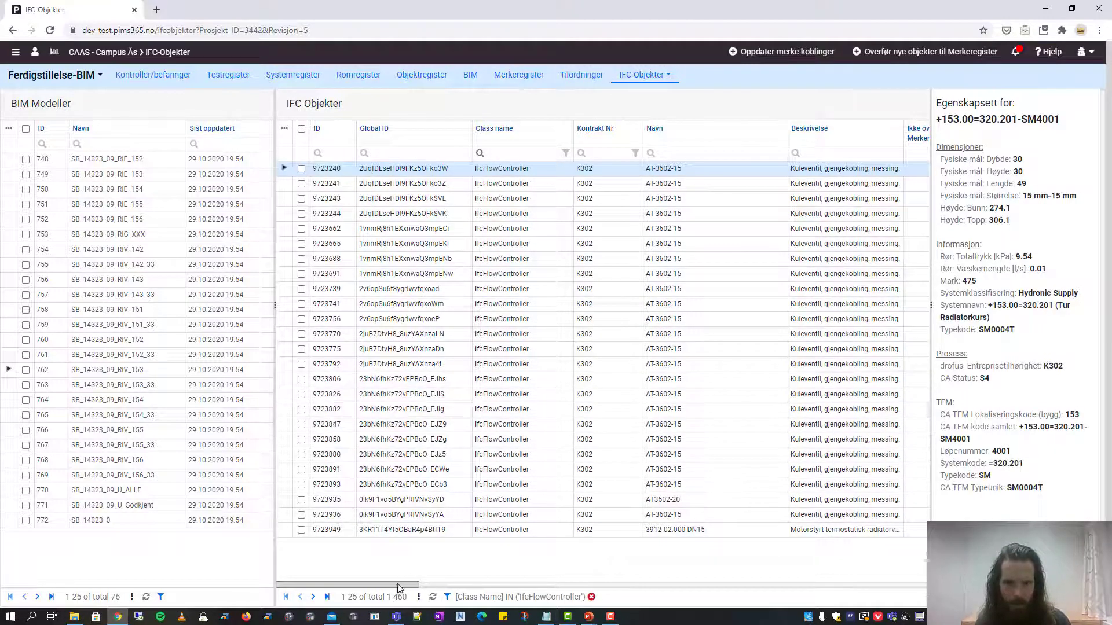
Filter by type code SB0015T and open a matching object in the 2D floor plan.
left_click_drag(398, 587, 629, 593)
double_click(608, 531)
key("ctrl+c")
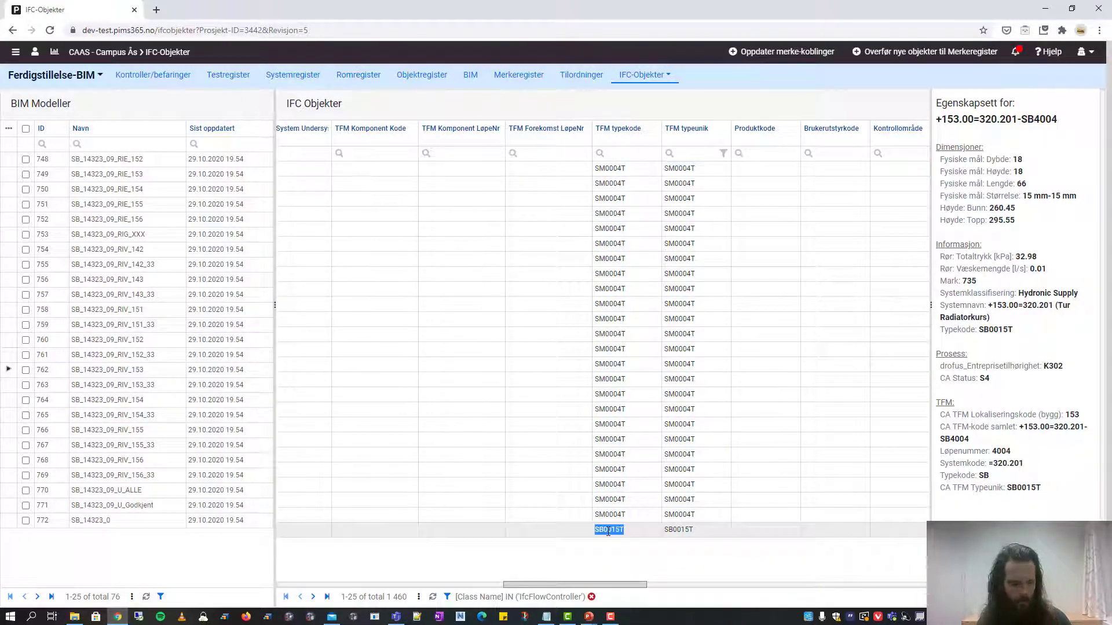
left_click(624, 153)
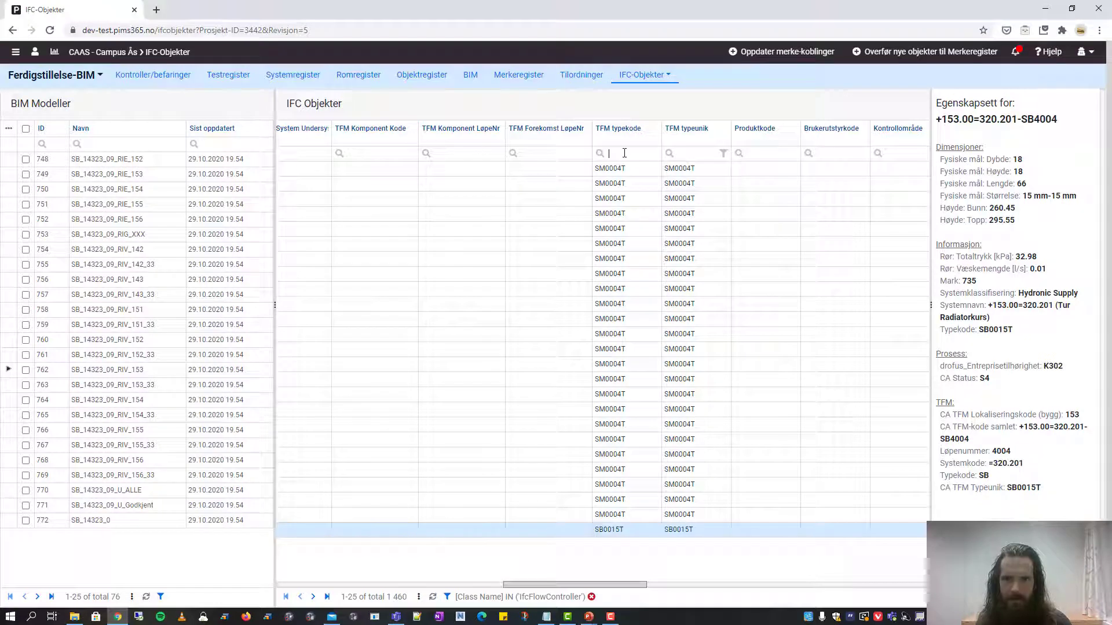
key("ctrl+v")
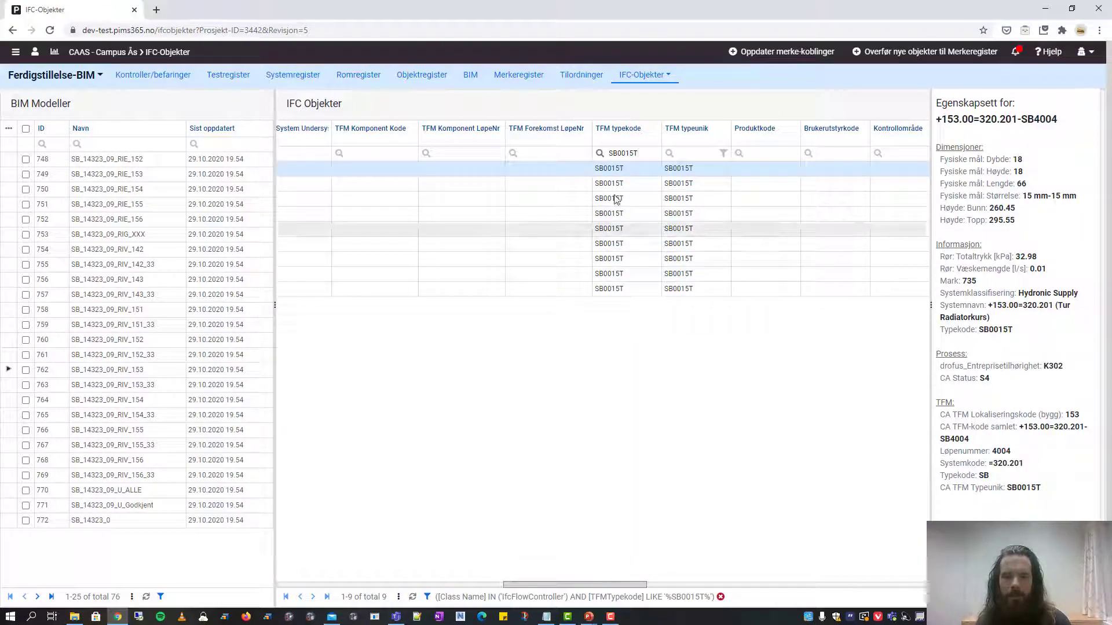
left_click_drag(635, 585, 405, 586)
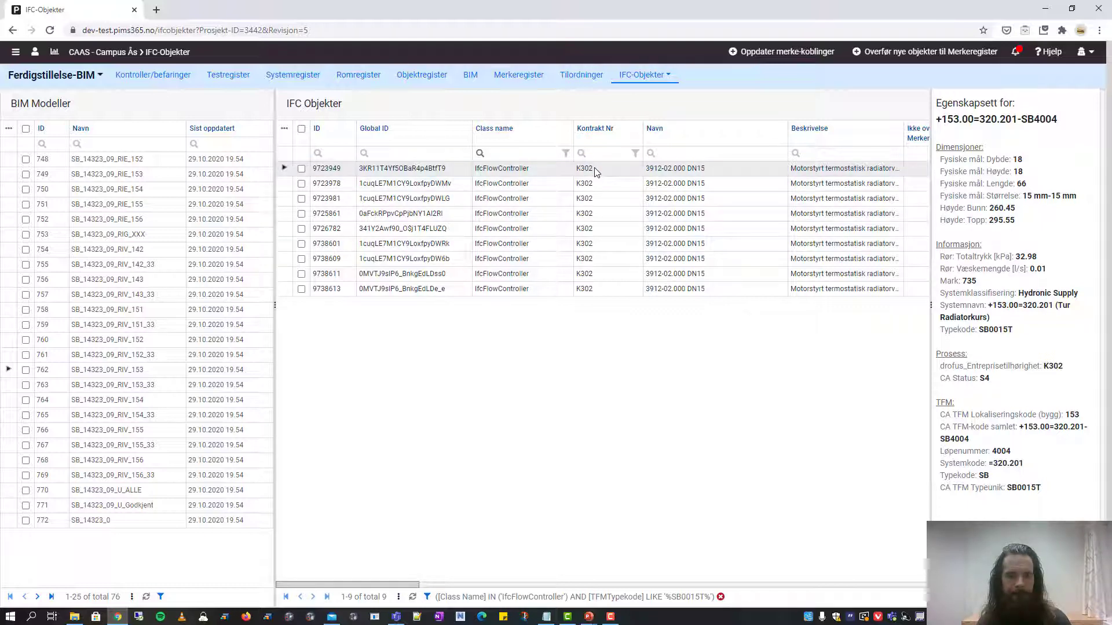
double_click(618, 239)
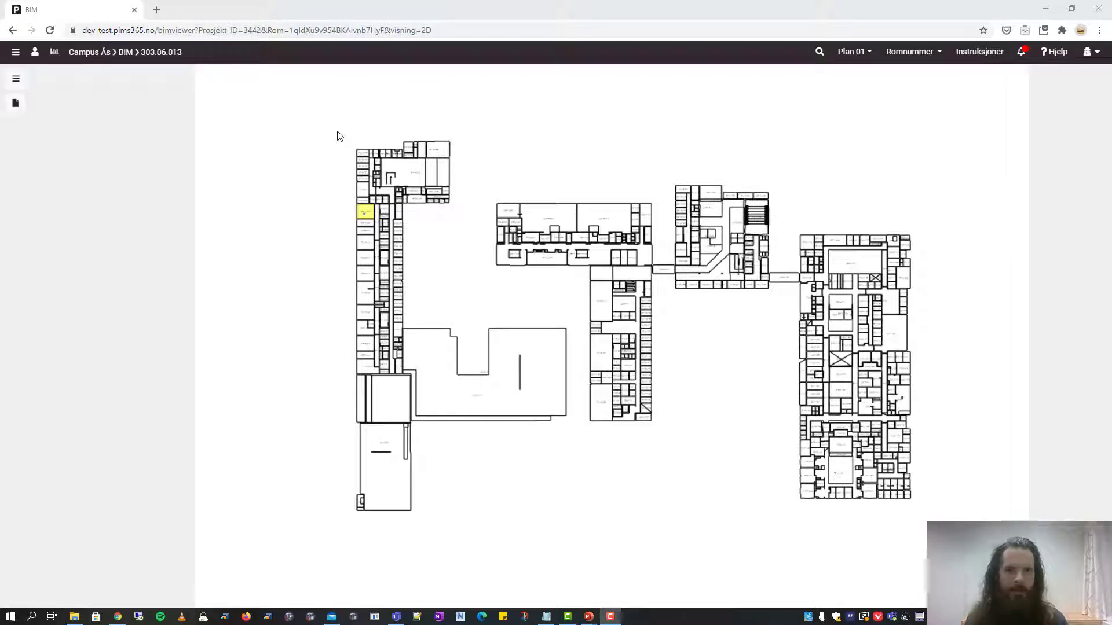
Select room 303.06.013 in the left wing and overlay the floor's controls on the plan.
left_click(439, 289)
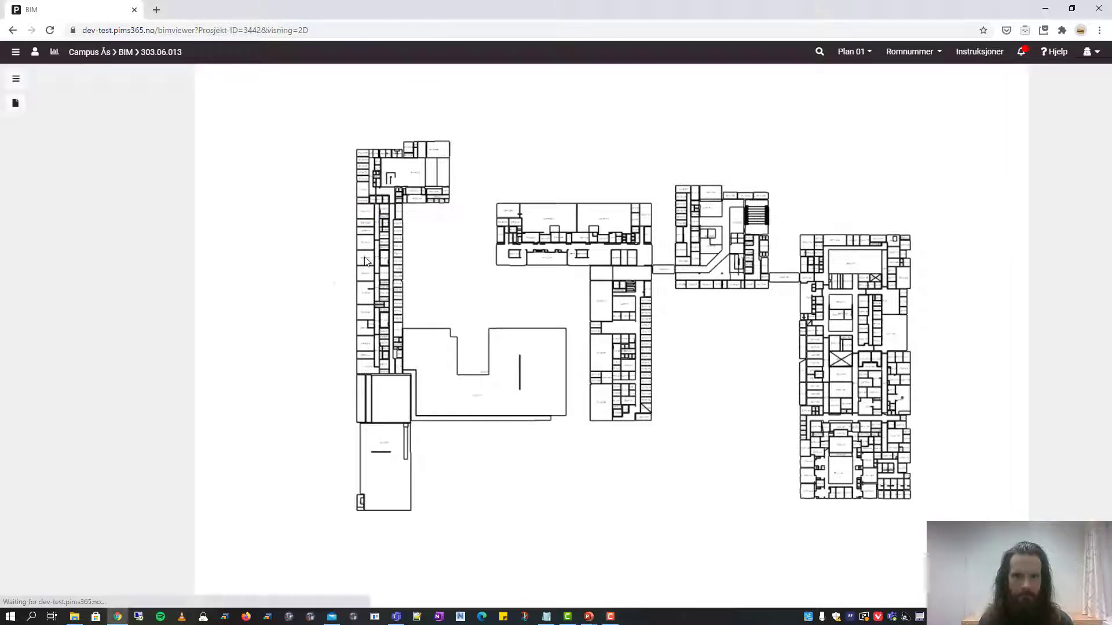
left_click(366, 218)
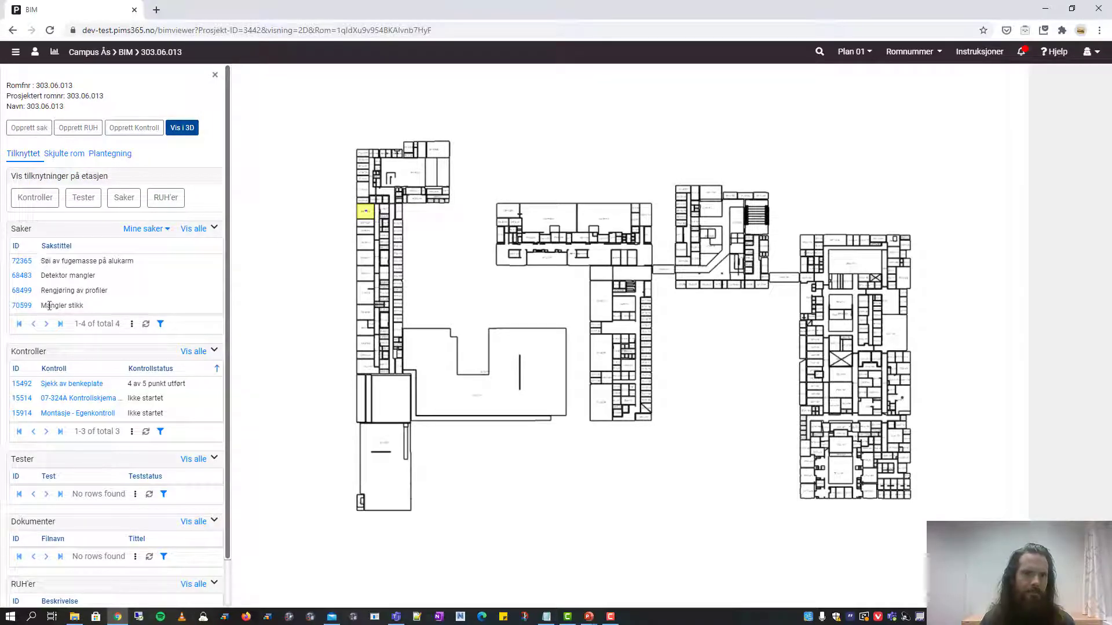
scroll(52, 416, "down", 1)
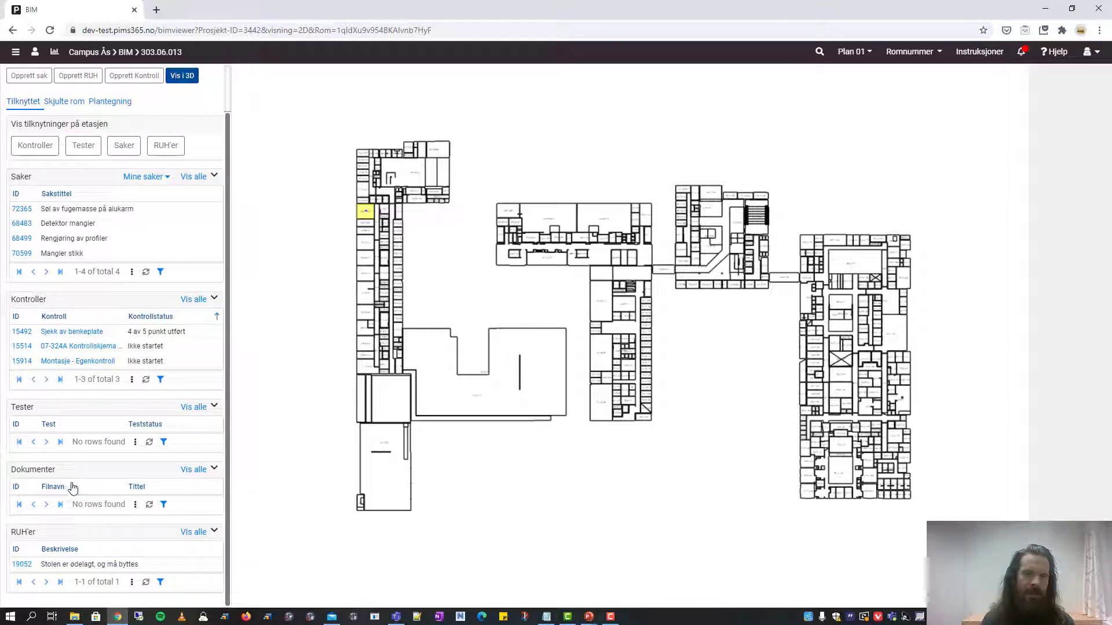
scroll(67, 498, "up", 1)
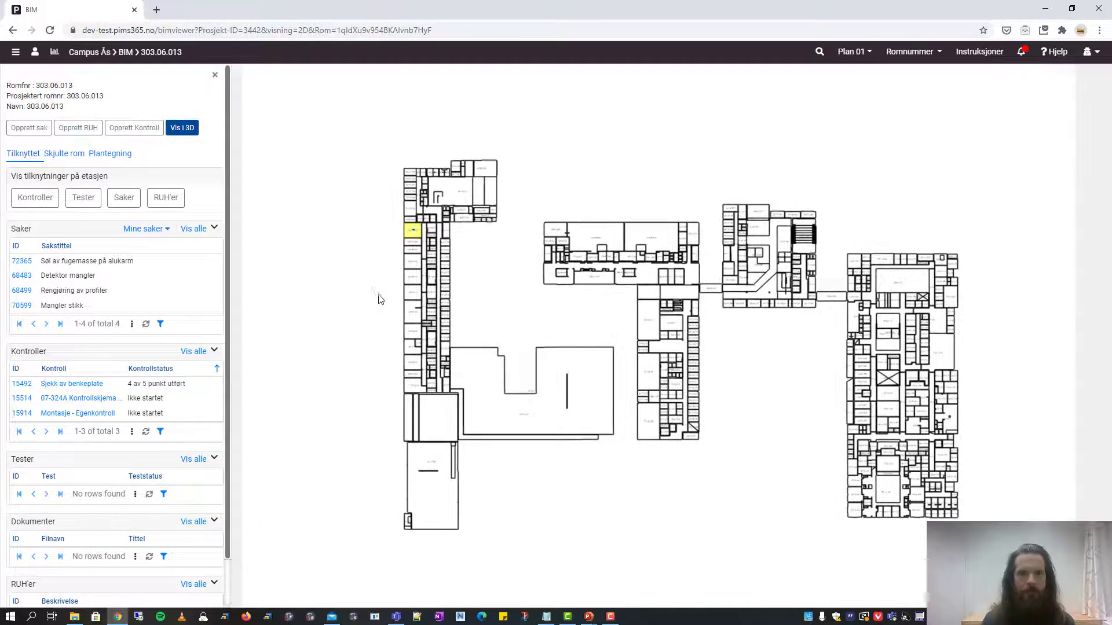
scroll(409, 260, "up", 5)
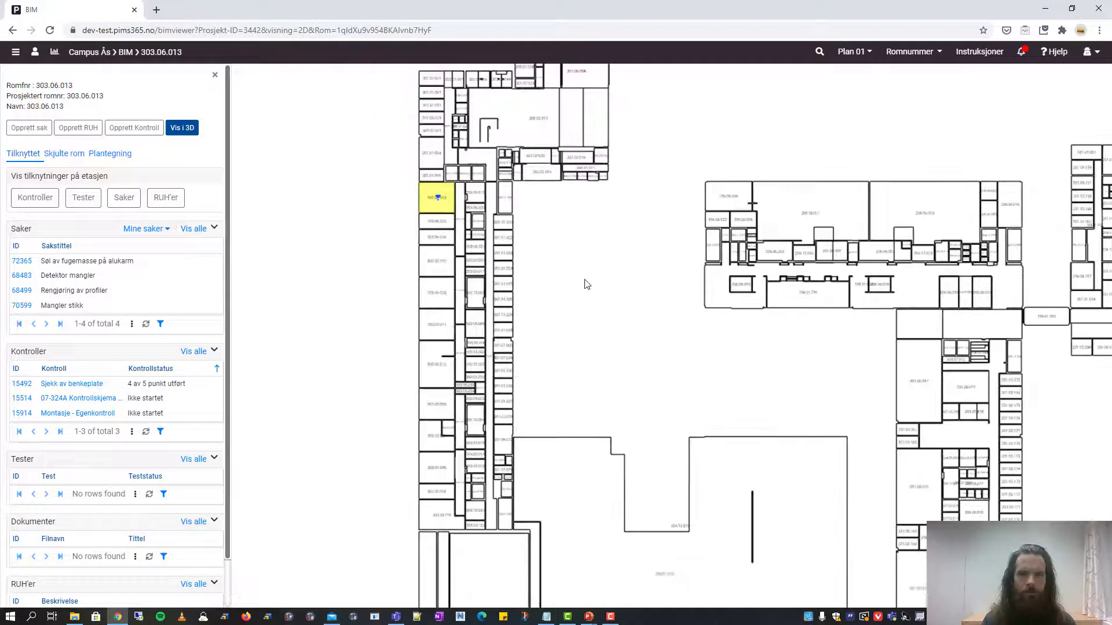
left_click_drag(586, 284, 502, 315)
left_click(39, 198)
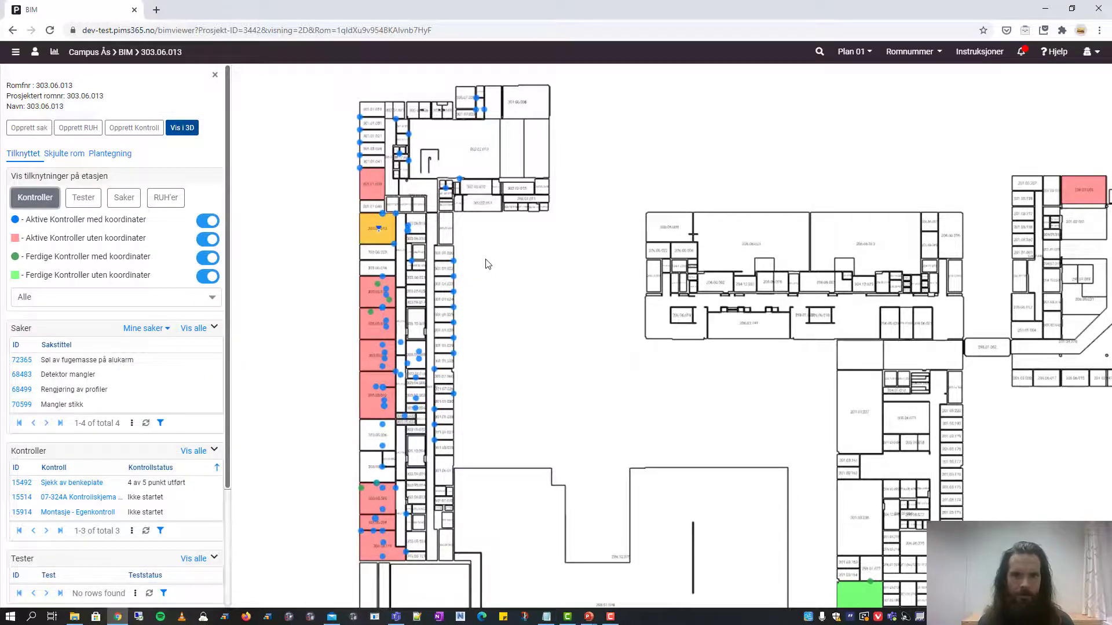
Pan and zoom the floor plan to centre on room 303.06.013.
left_click_drag(497, 241, 549, 256)
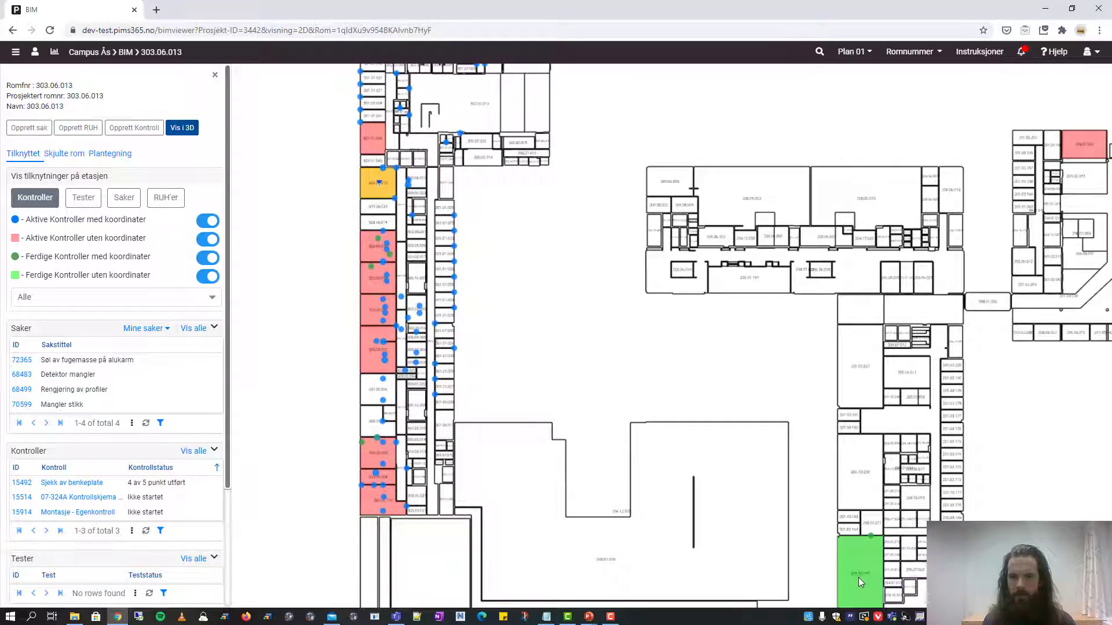
left_click_drag(544, 284, 678, 342)
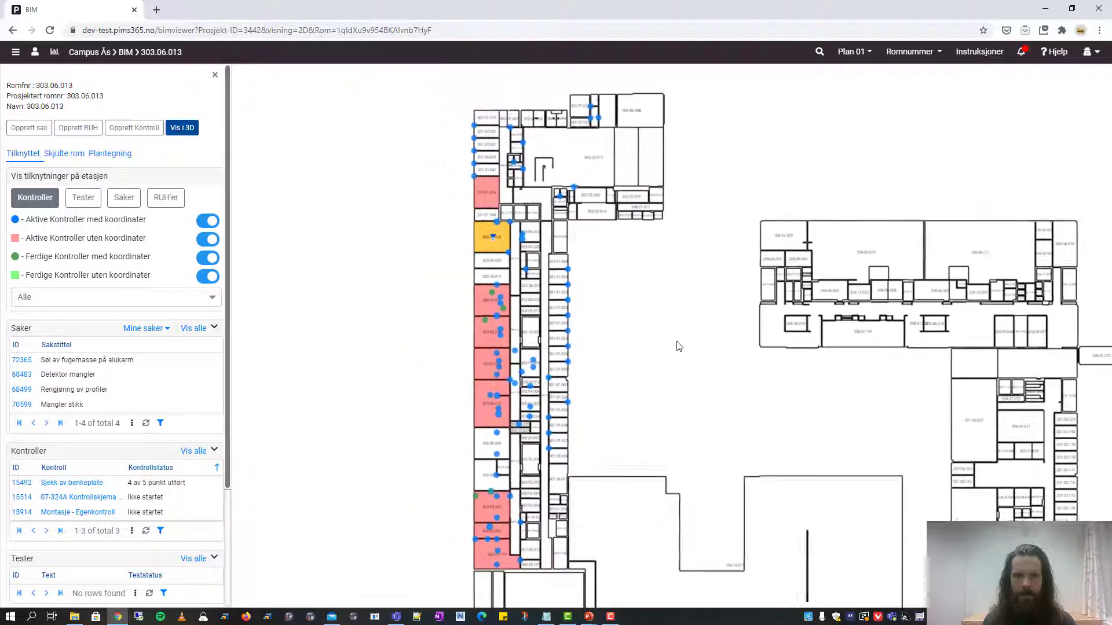
scroll(495, 244, "up", 2)
left_click_drag(476, 237, 557, 283)
scroll(433, 161, "up", 1)
scroll(470, 218, "up", 1)
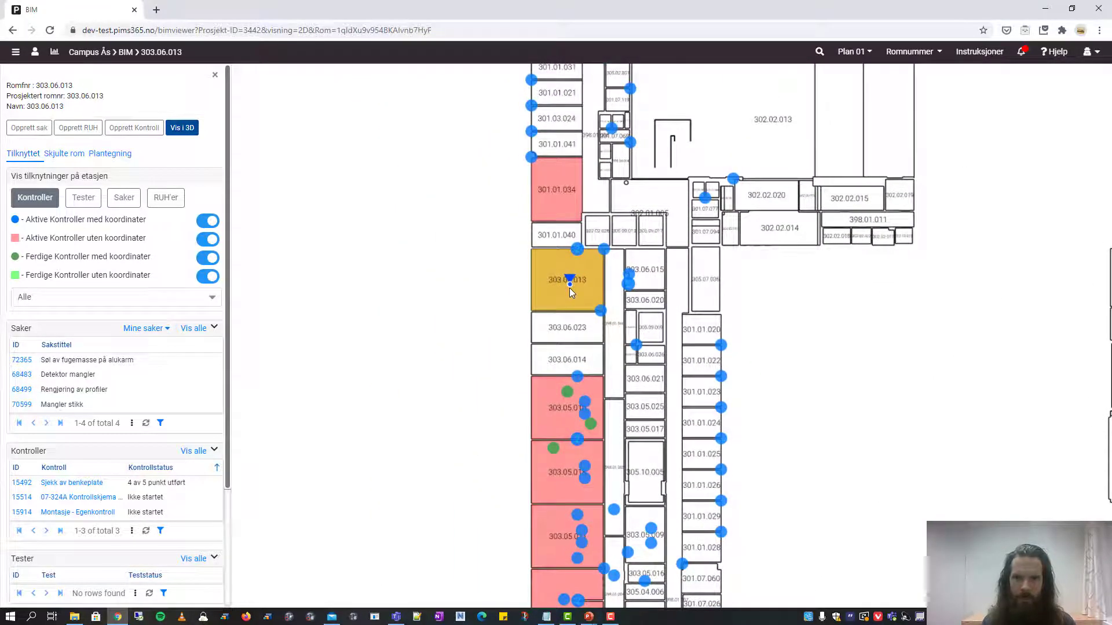
scroll(568, 288, "up", 1)
Open the Sjekk av benkeplate control marker and show room 303.06.013 in 3D.
mouse_move(610, 306)
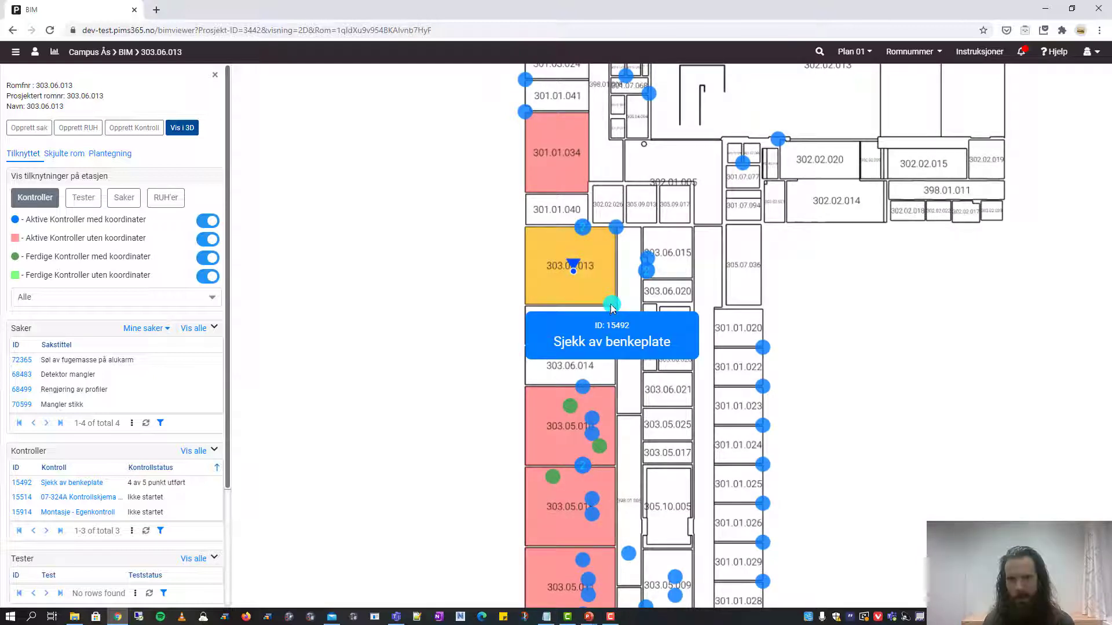
left_click(612, 346)
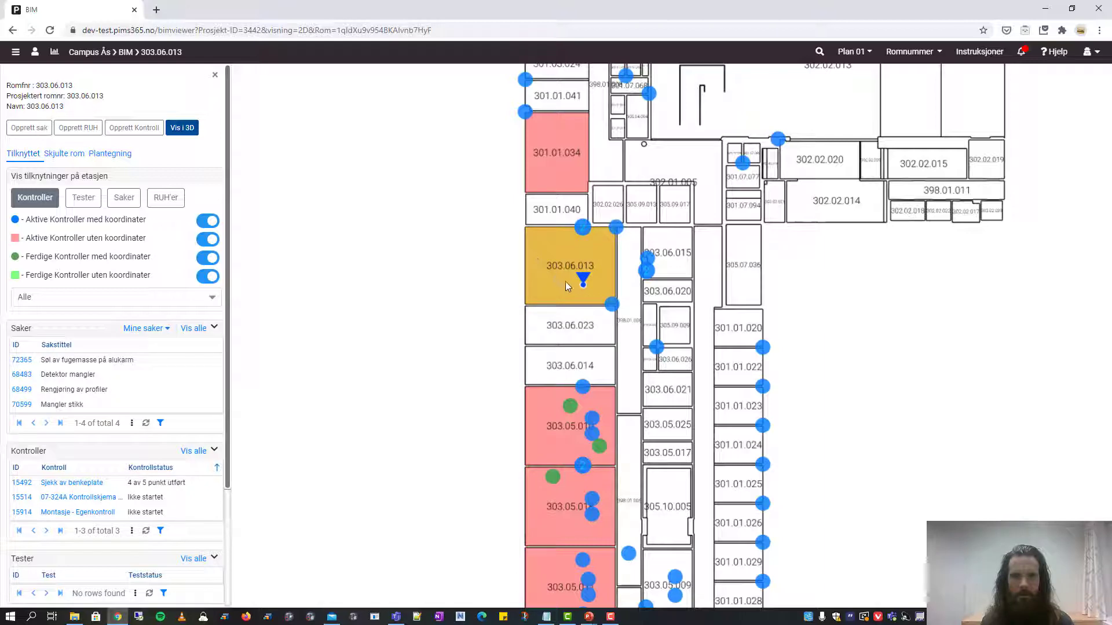
left_click(181, 129)
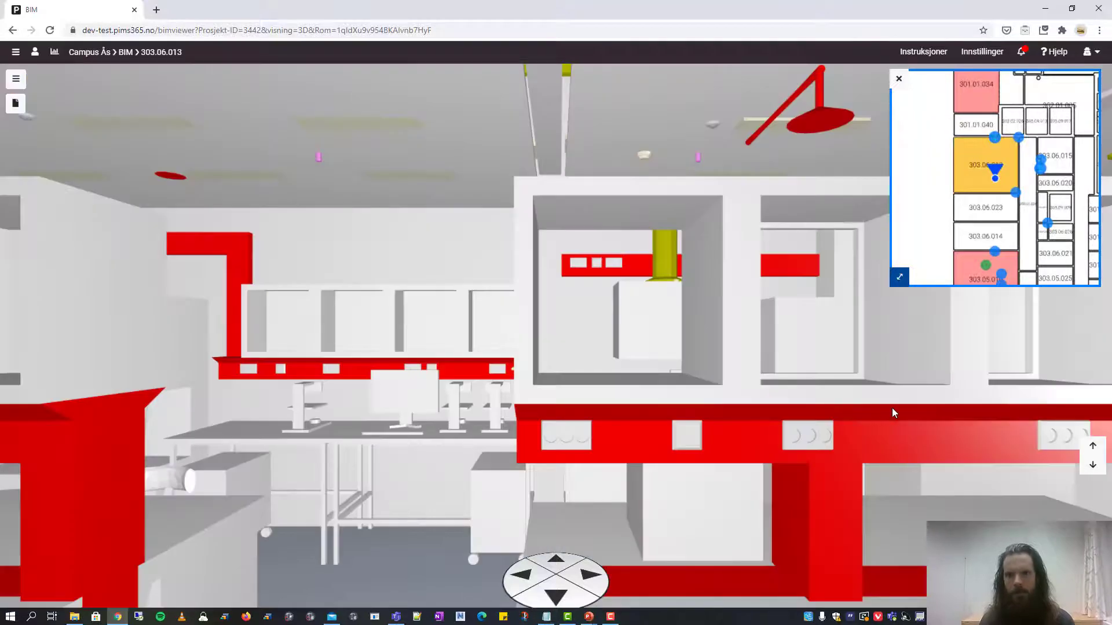
Select the sink countertop and list its controls, showing Sjekk av benkeplate at 4 of 5.
left_click_drag(892, 407, 466, 305)
left_click(466, 305)
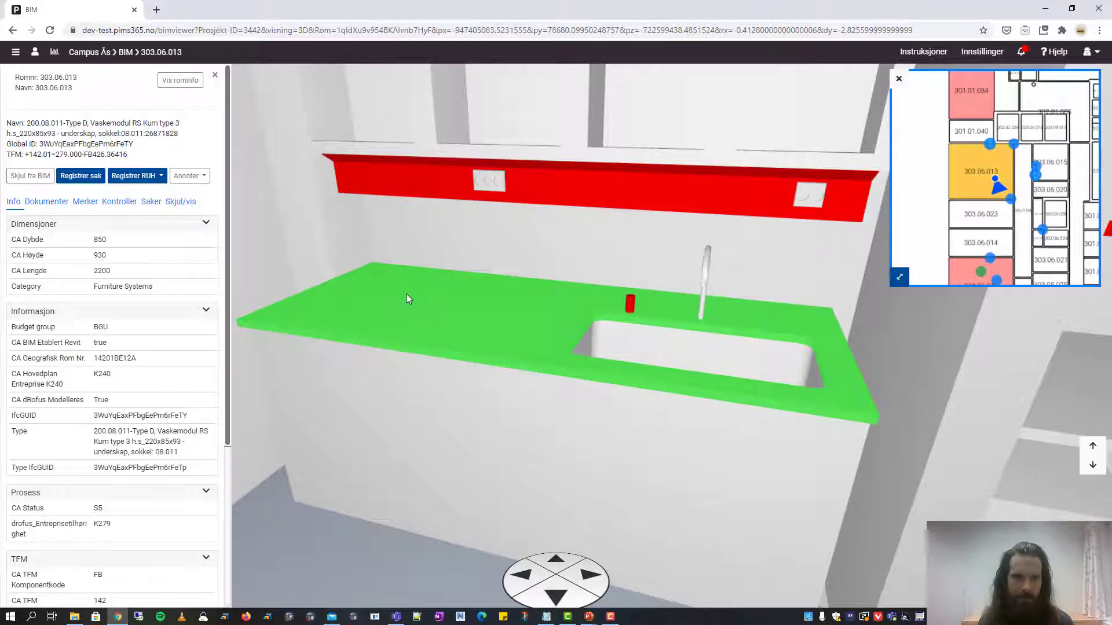
left_click(125, 204)
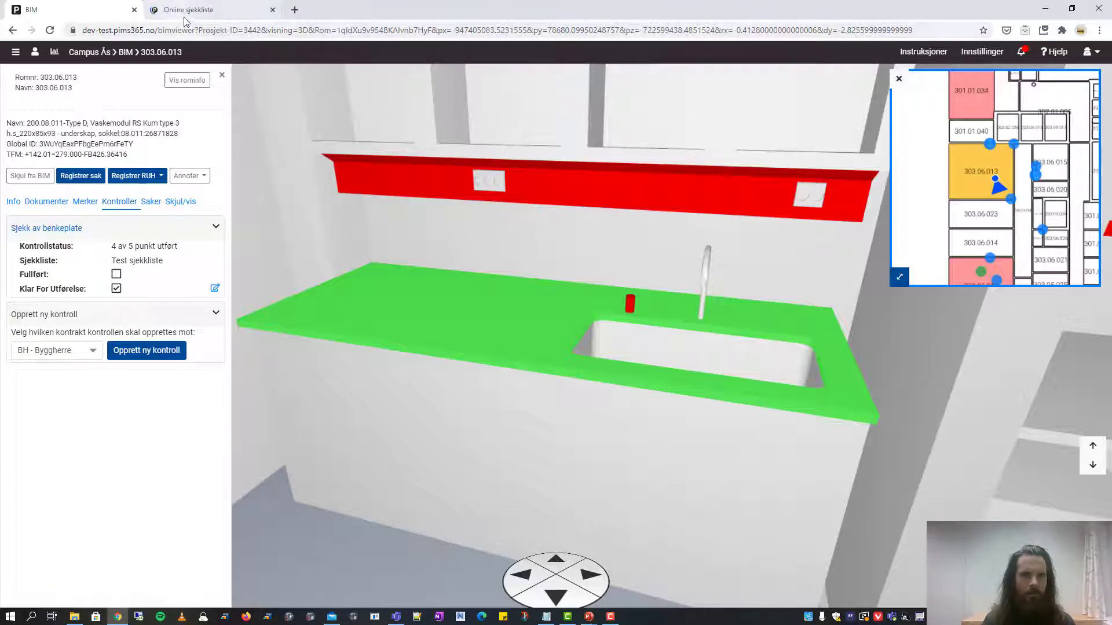
Scroll through the Online sjekkliste, close it, and return to the countertop's Info properties.
left_click(213, 14)
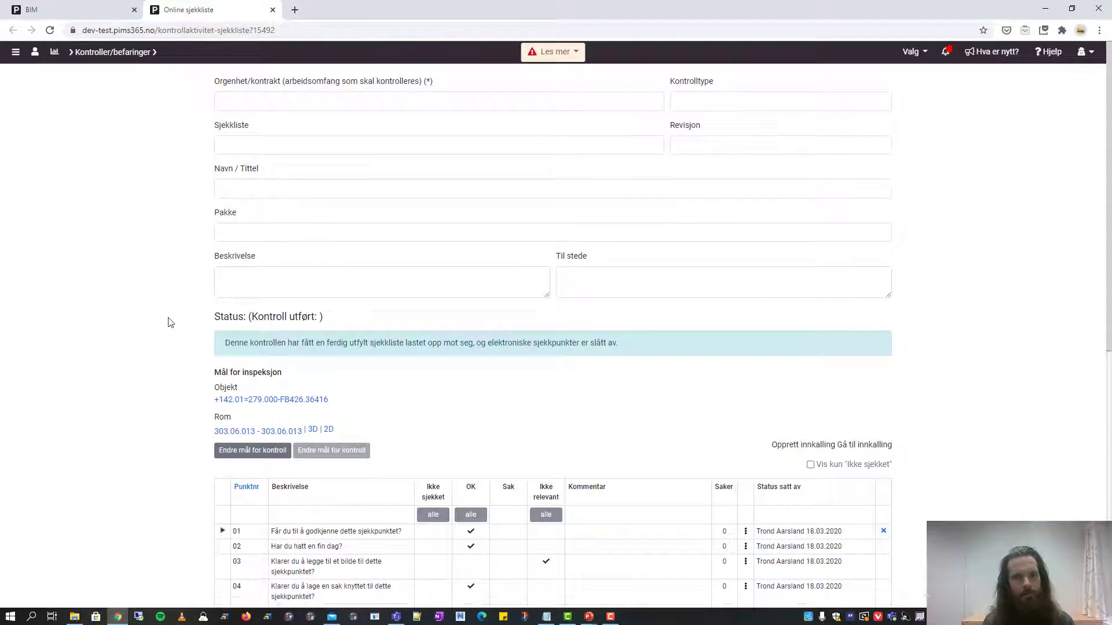
scroll(169, 320, "down", 6)
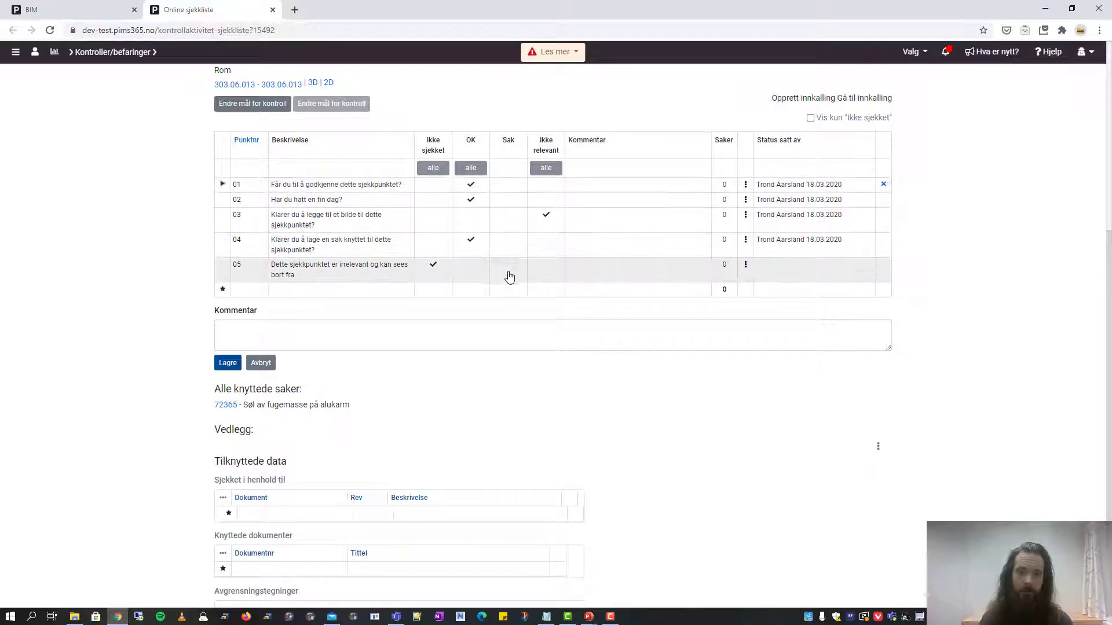
left_click(273, 11)
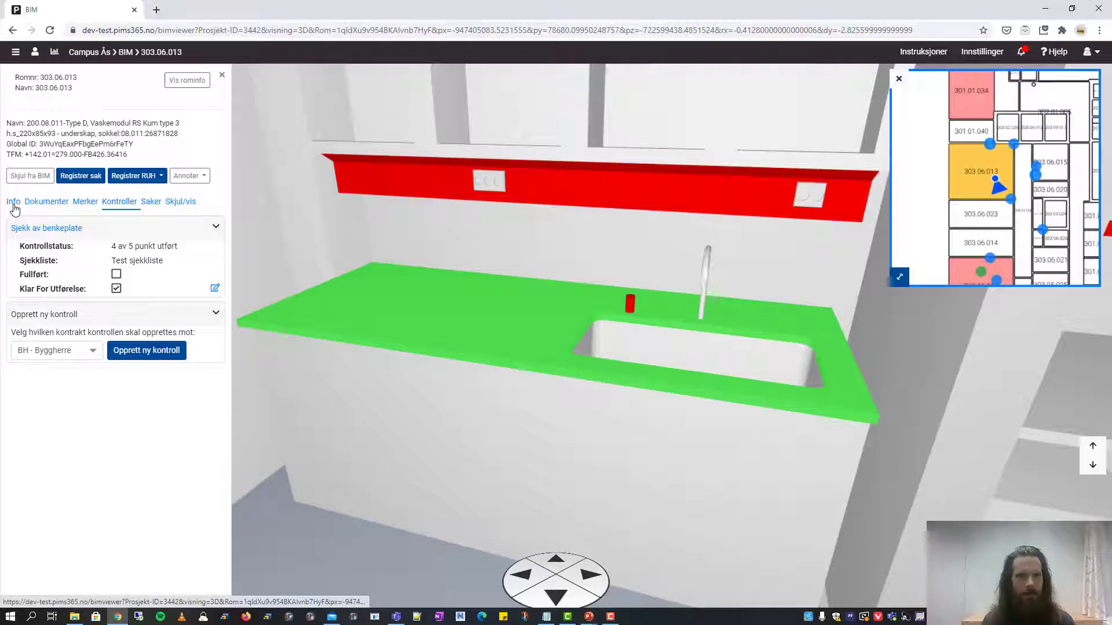
left_click(13, 204)
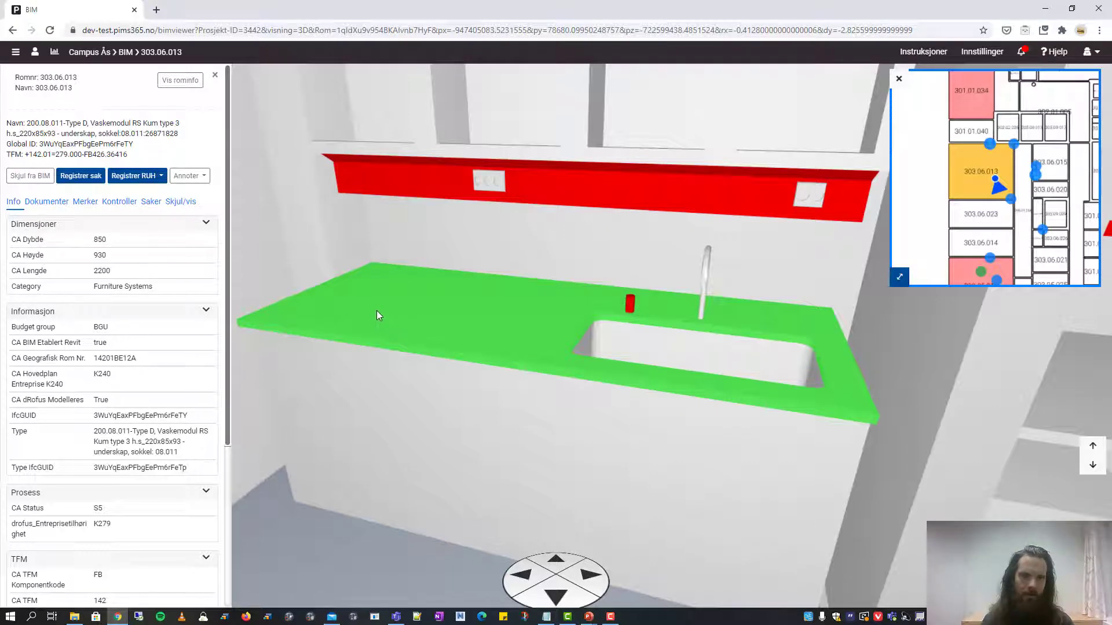
Select the interior wall beside the sink and list its attached documents.
scroll(146, 340, "down", 2)
scroll(145, 339, "up", 2)
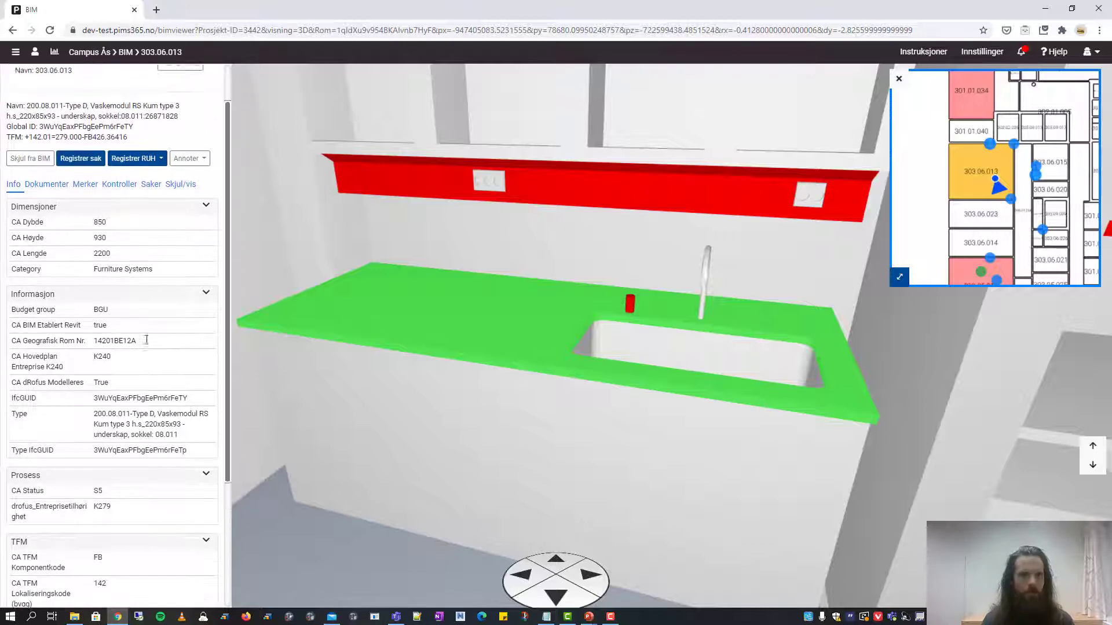
left_click_drag(278, 255, 360, 284)
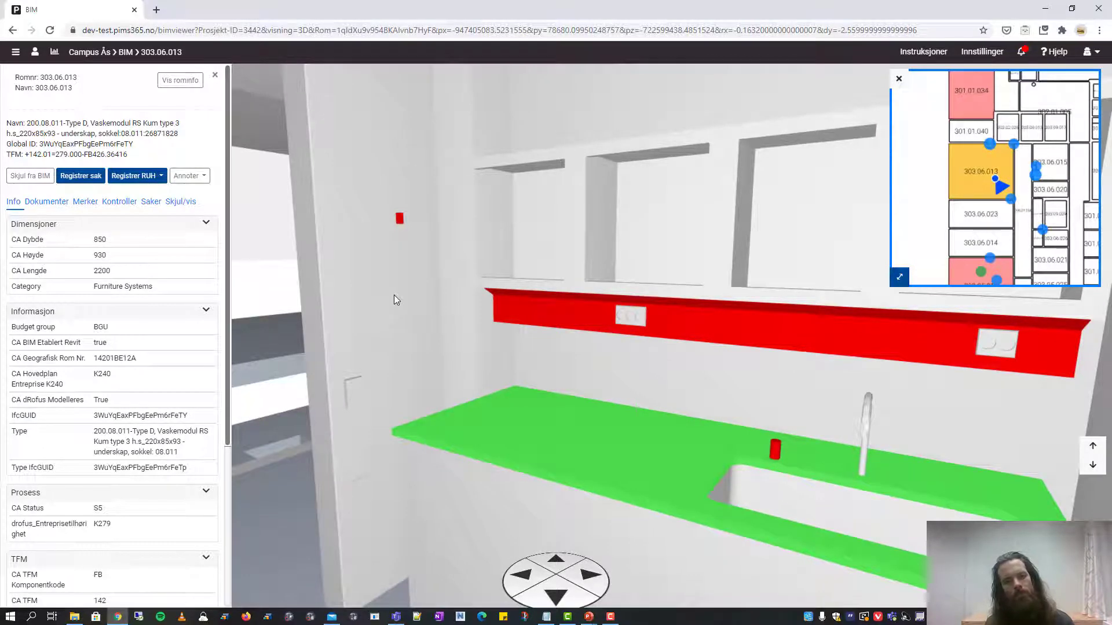
left_click(394, 309)
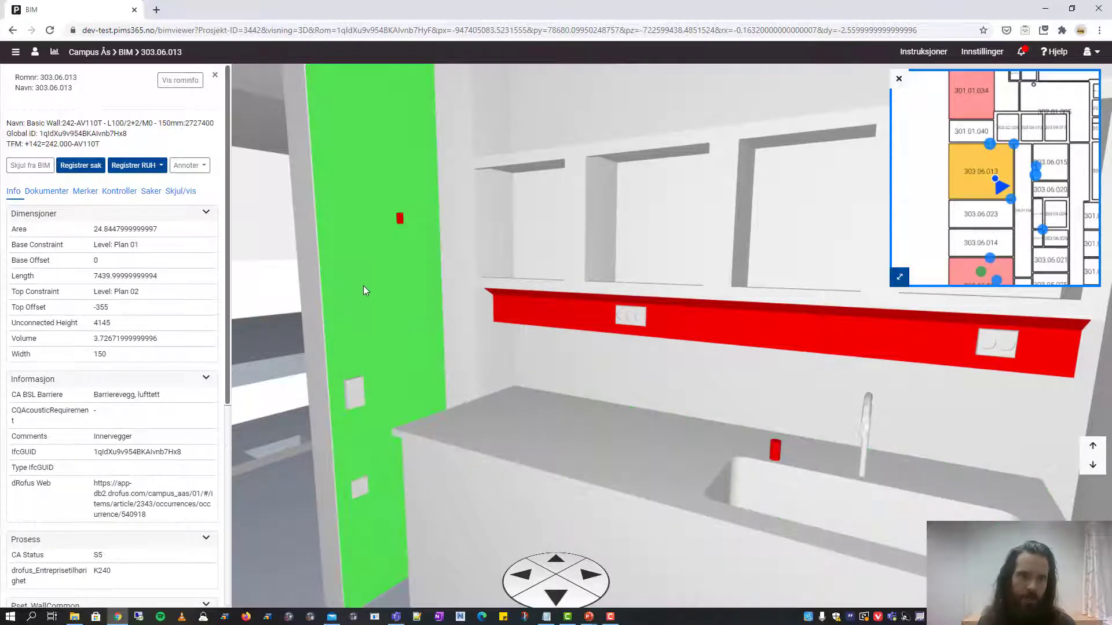
left_click(47, 197)
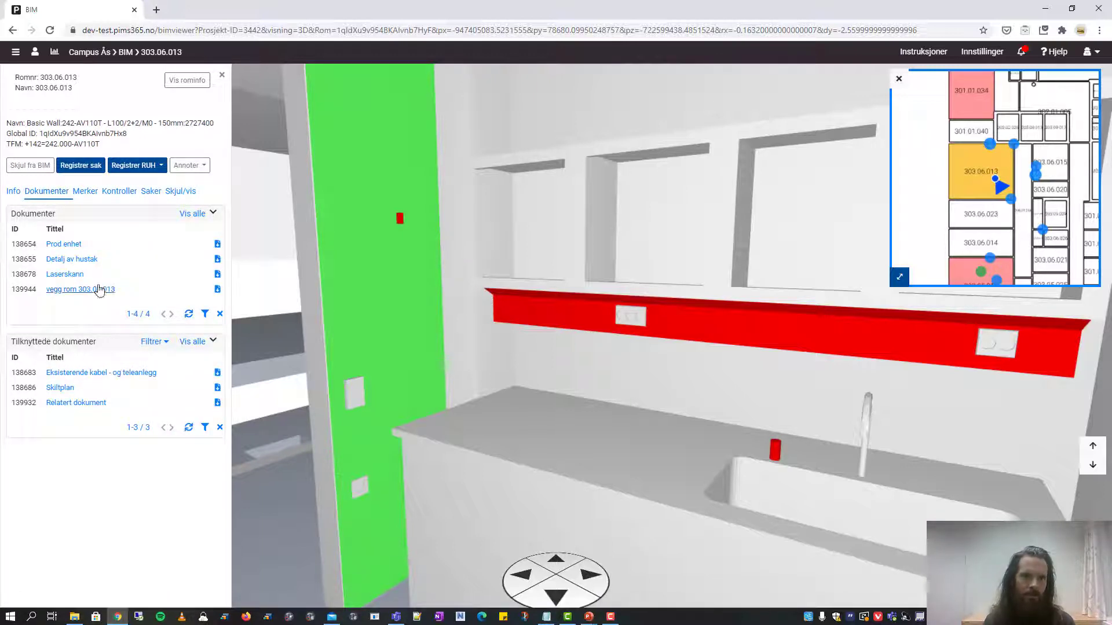
left_click(67, 248)
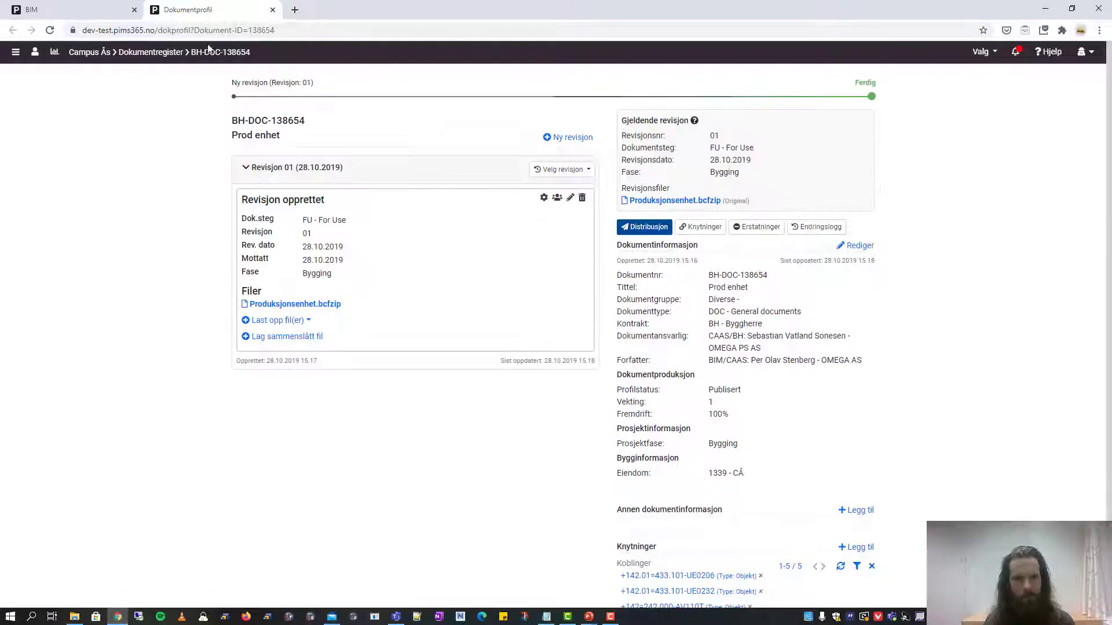
left_click(272, 10)
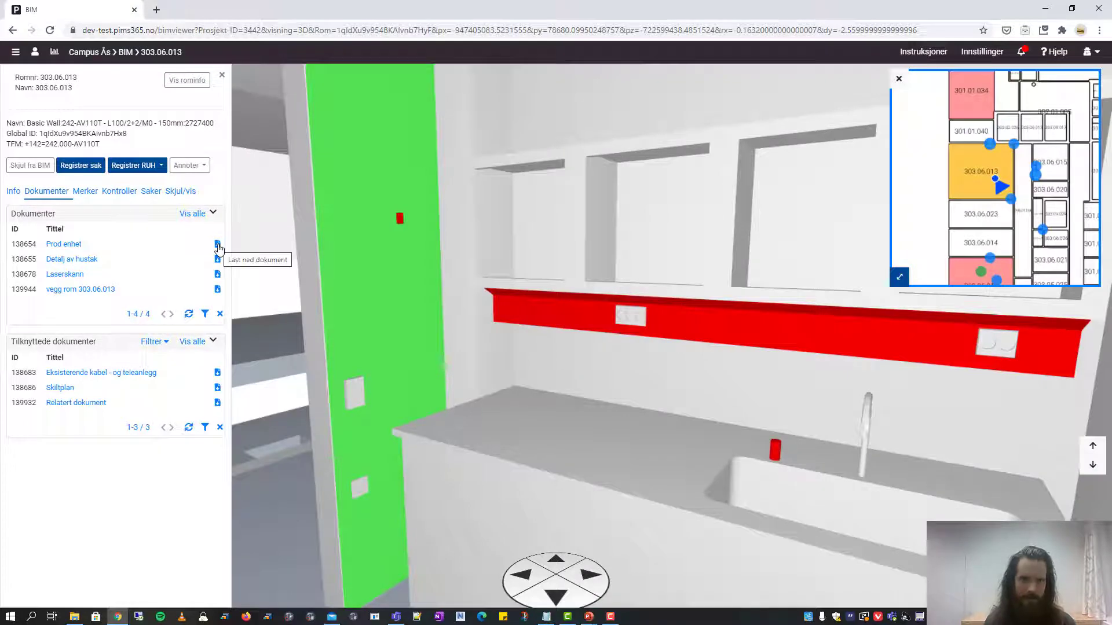
Orbit into the neighbouring lab with red benches and collapse the side panel.
left_click_drag(427, 276, 350, 289)
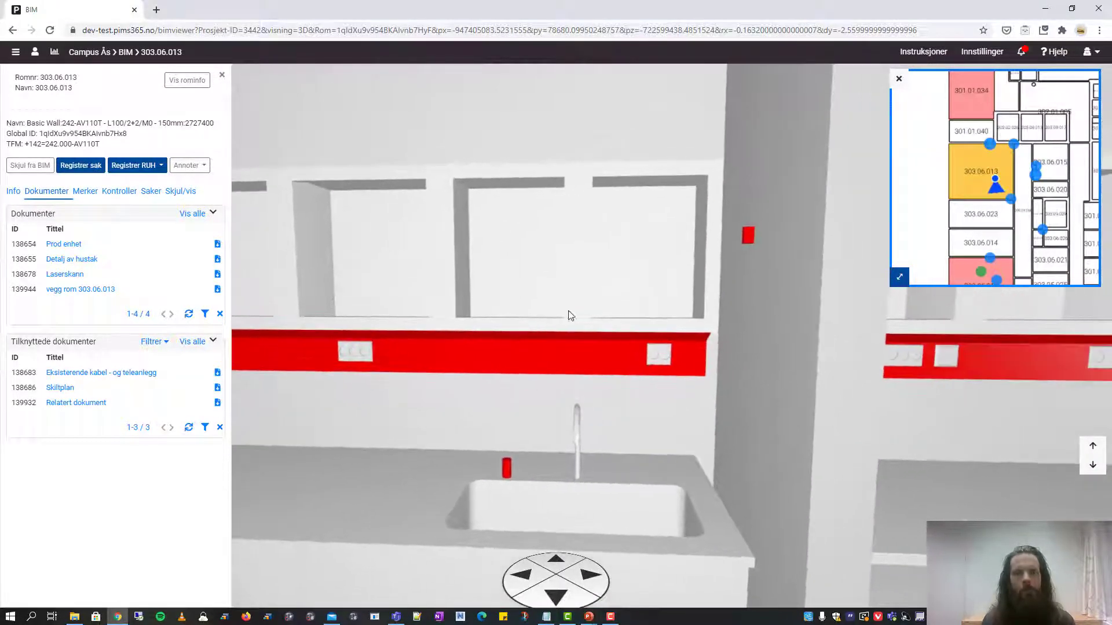
left_click_drag(568, 313, 359, 291)
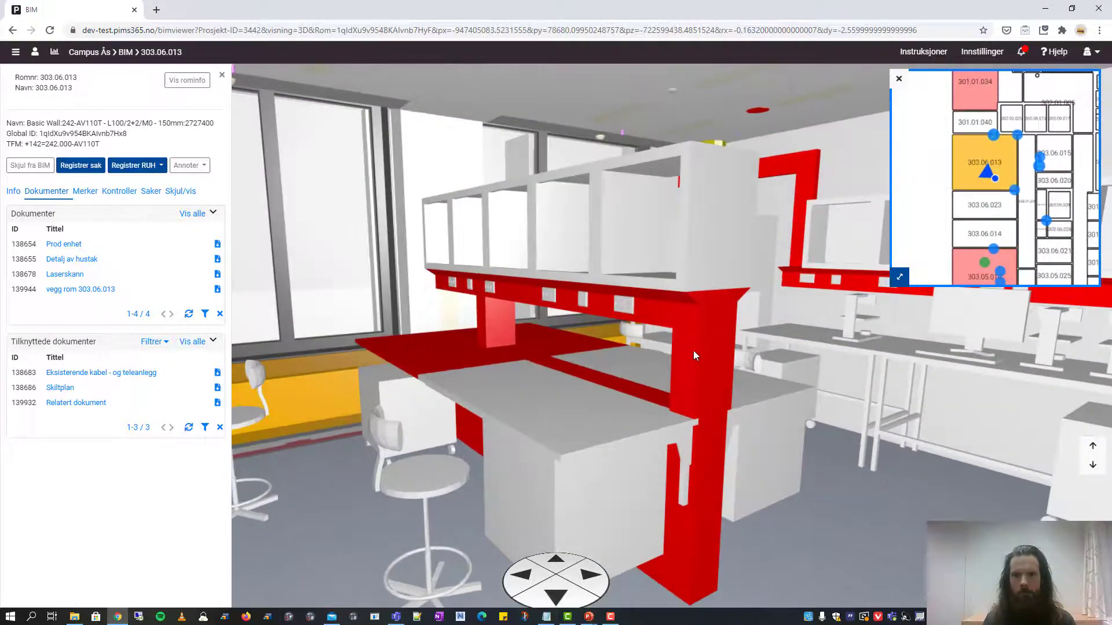
left_click_drag(693, 349, 542, 301)
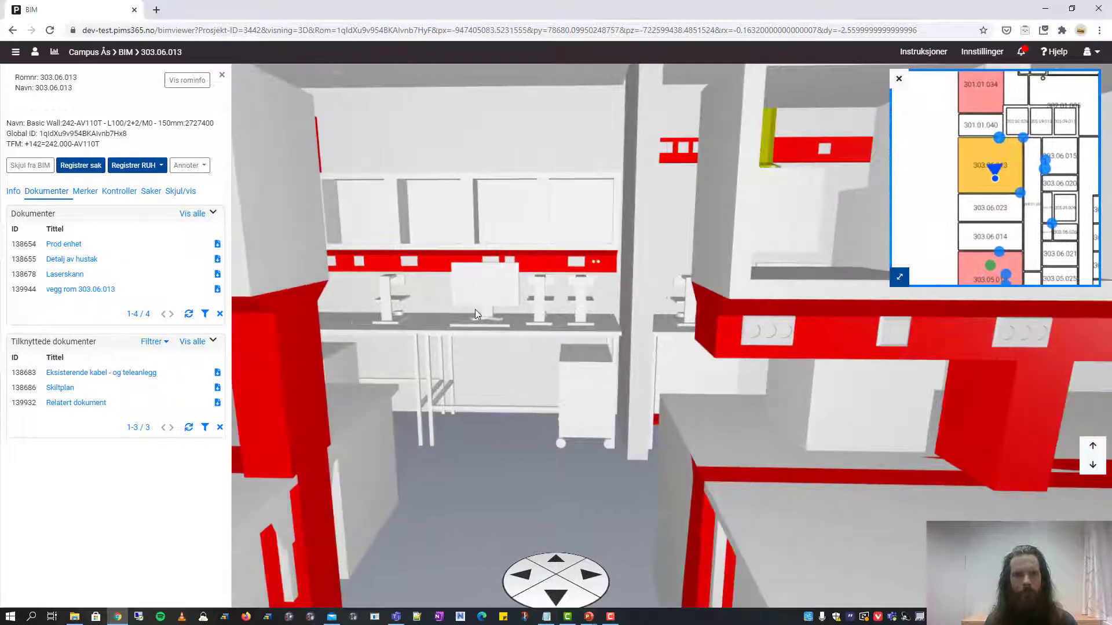
left_click_drag(475, 309, 463, 317)
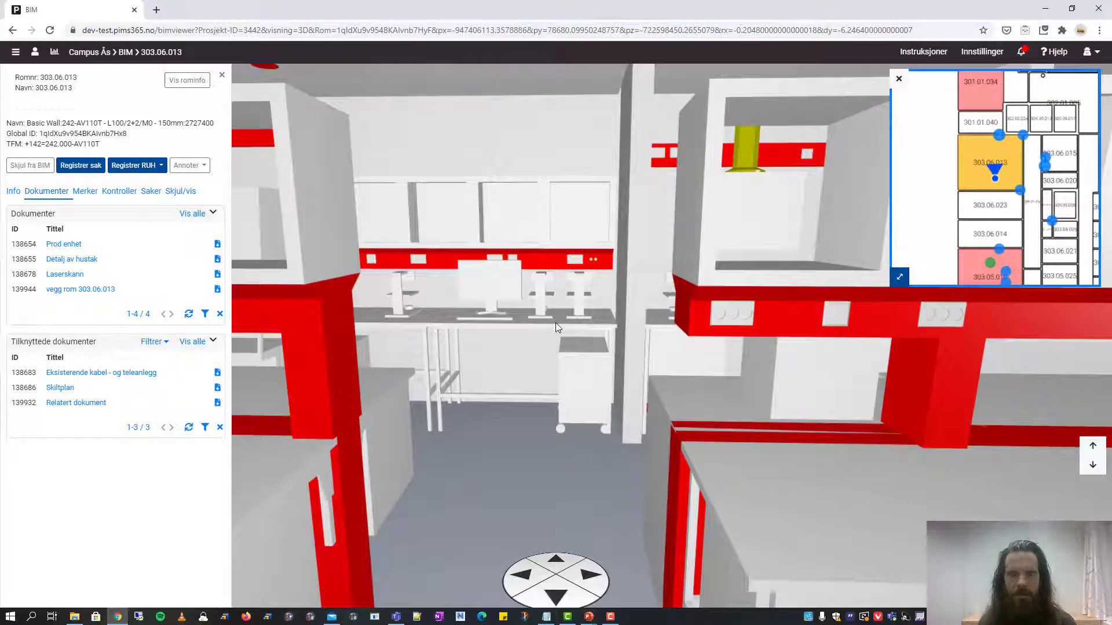
key("Left")
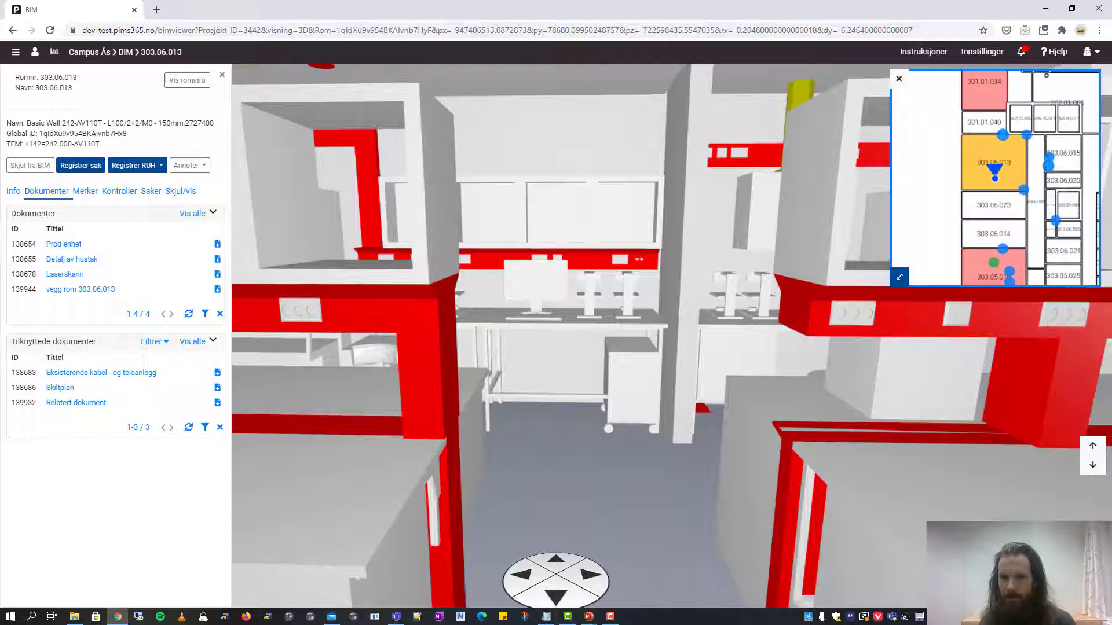
key("Escape")
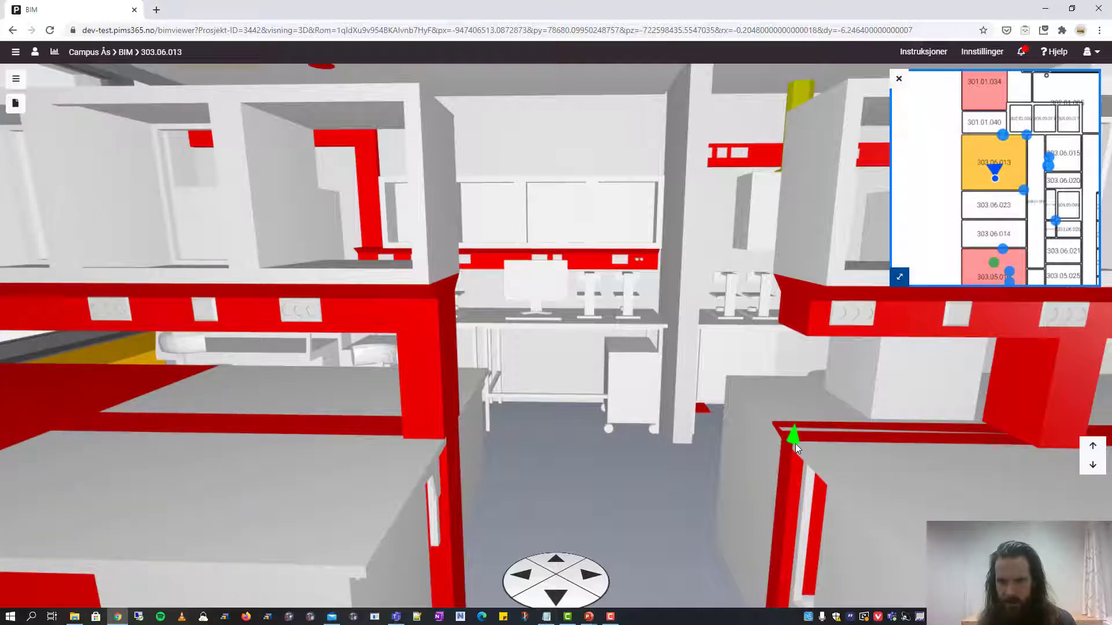
Take two distance measurements (75.00 cm and 126.07 cm) and display their X, Y, Z components.
left_click(794, 444)
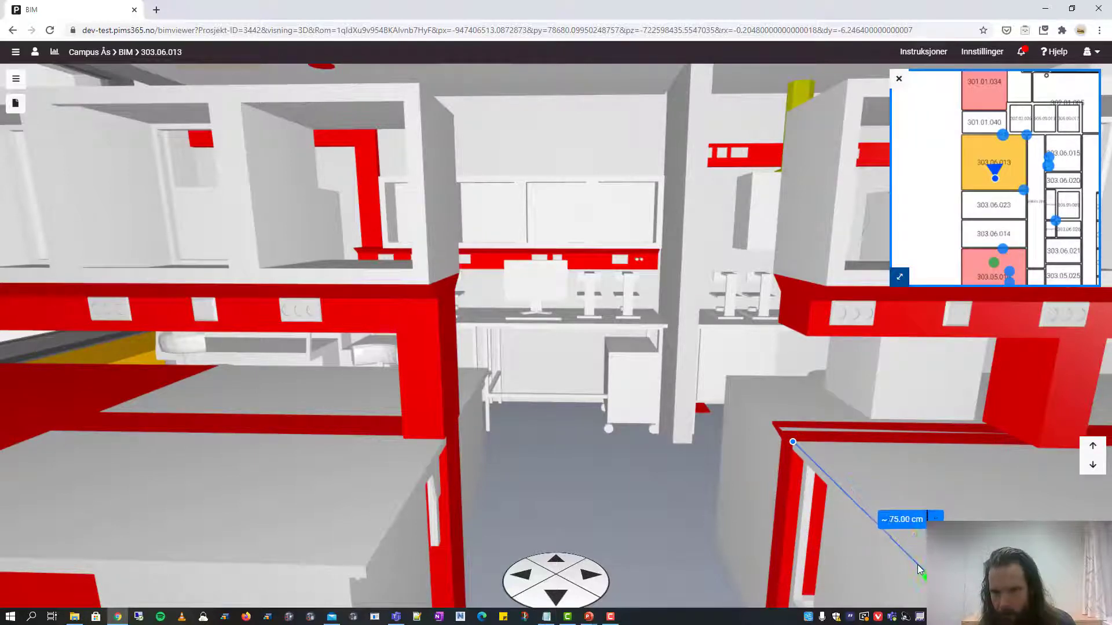
left_click(919, 571)
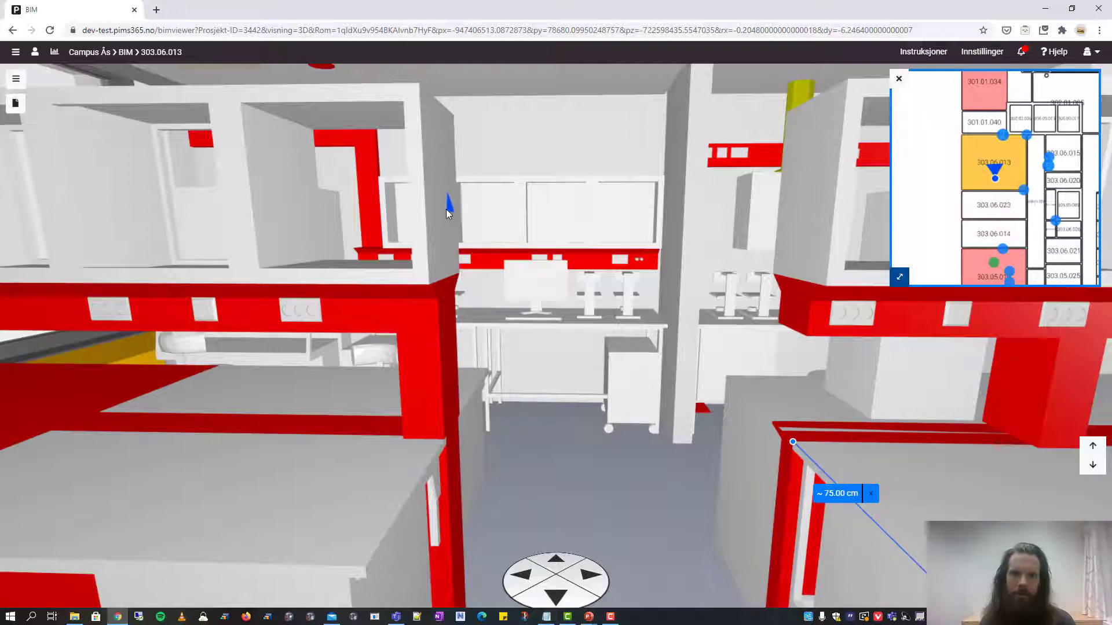
left_click(440, 179)
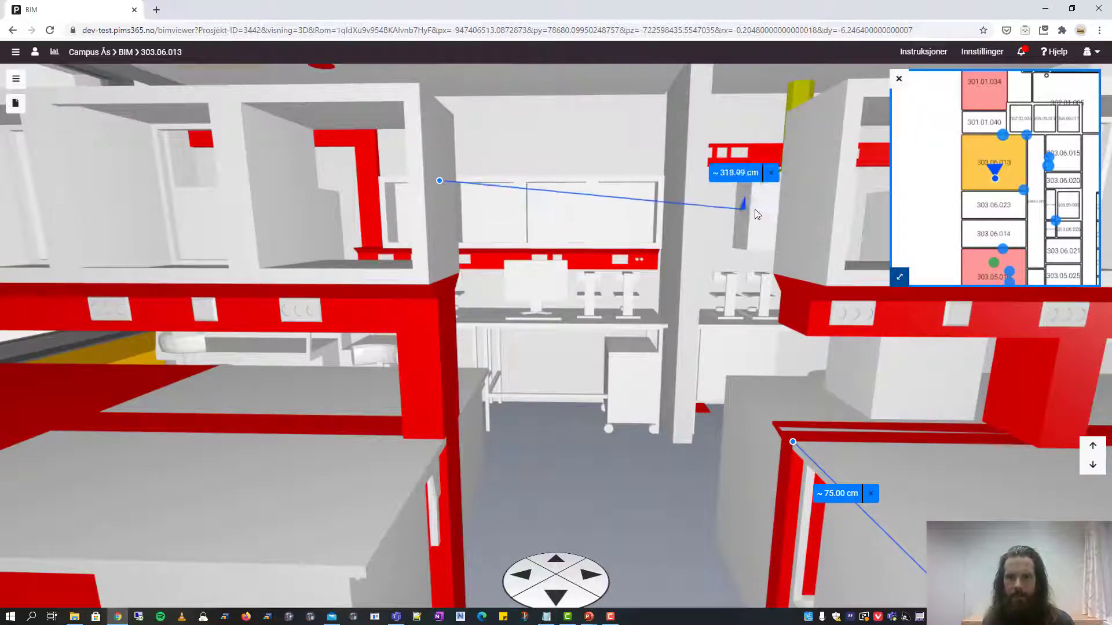
left_click(808, 229)
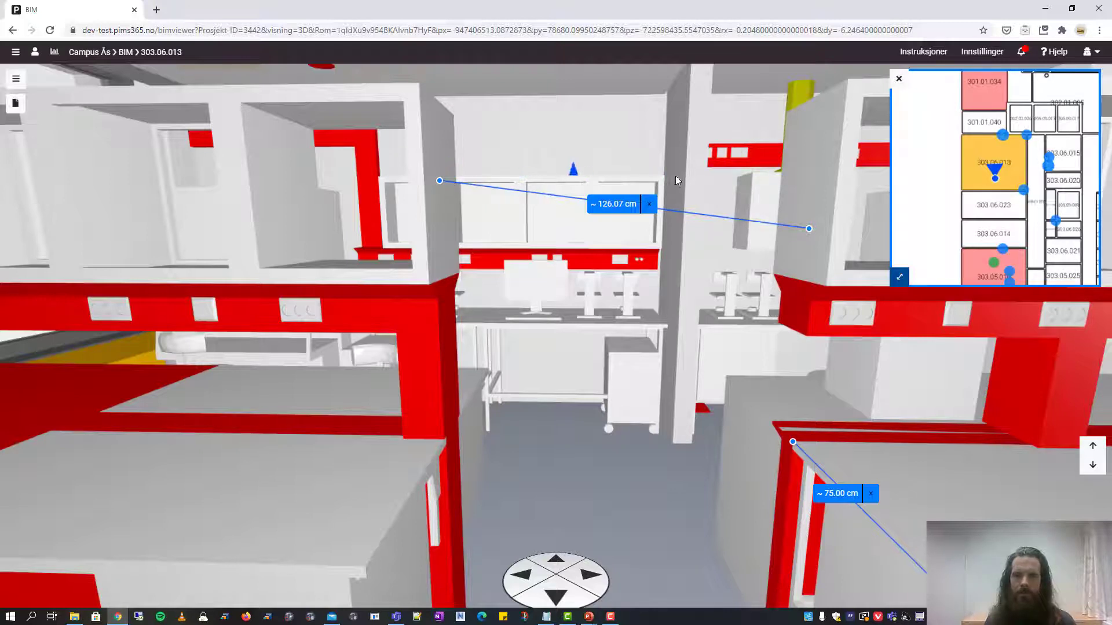
left_click(615, 208)
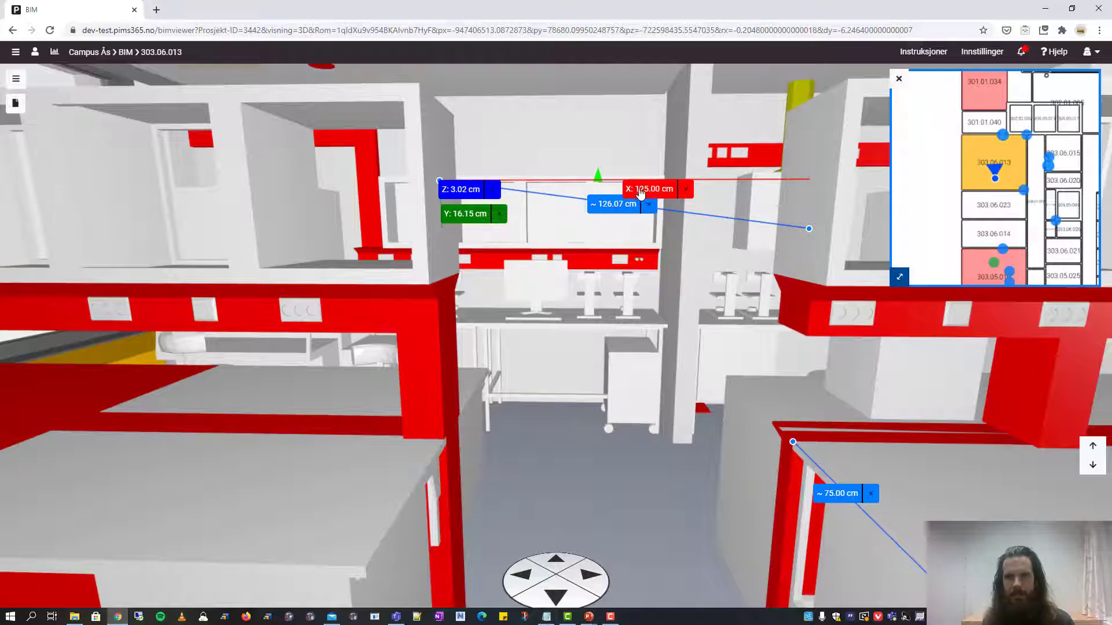
Delete the 126.07 cm, X 125.00 cm and 75.00 cm measurements.
left_click(643, 194)
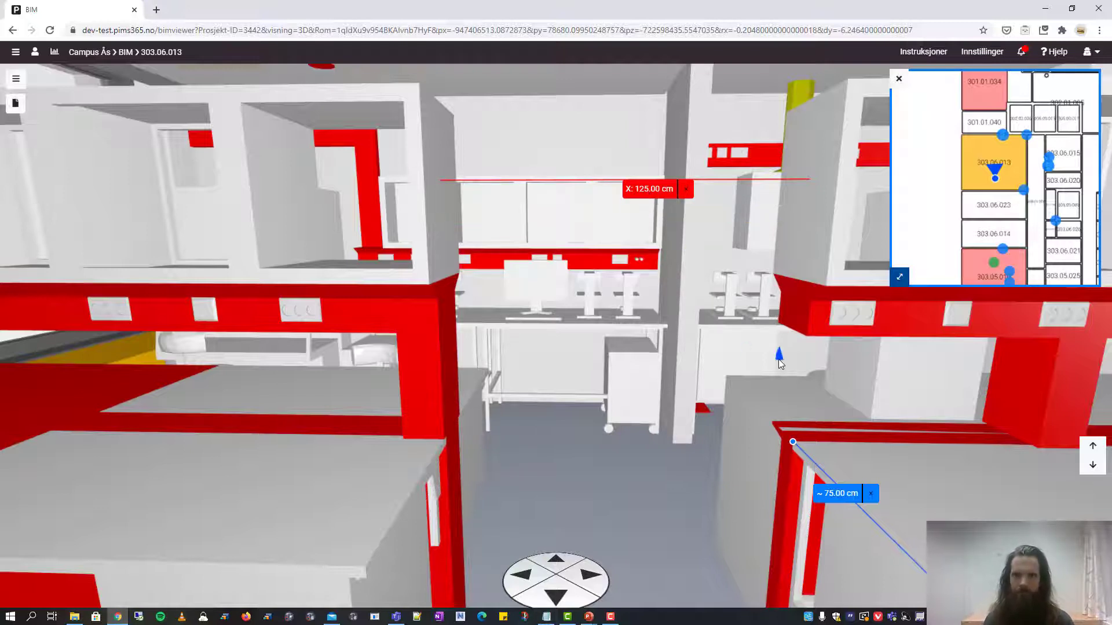
left_click(686, 194)
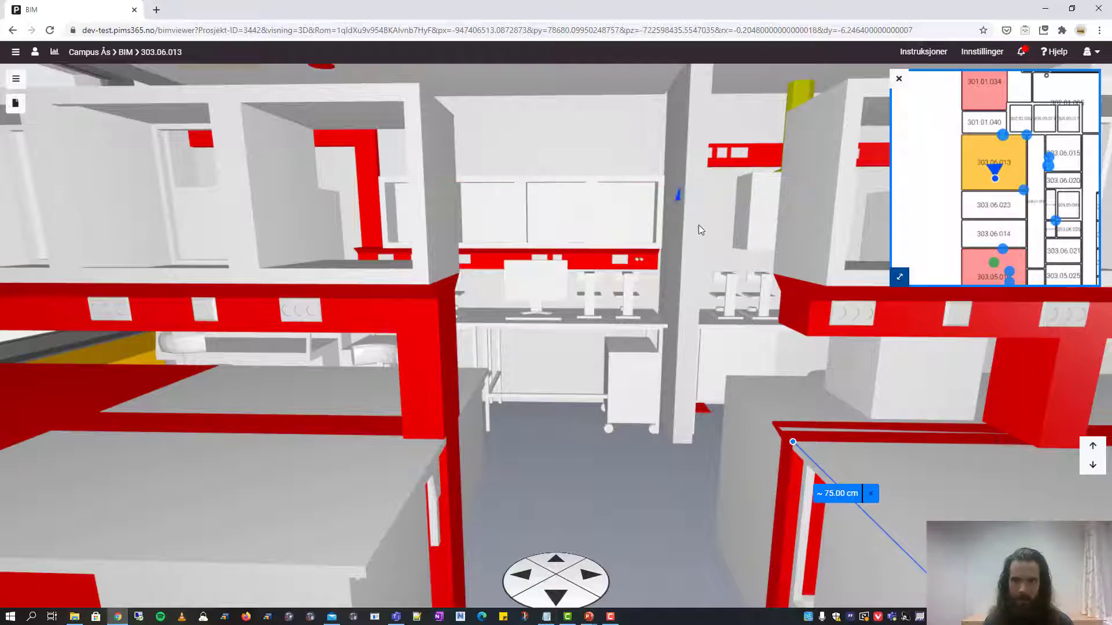
left_click(872, 495)
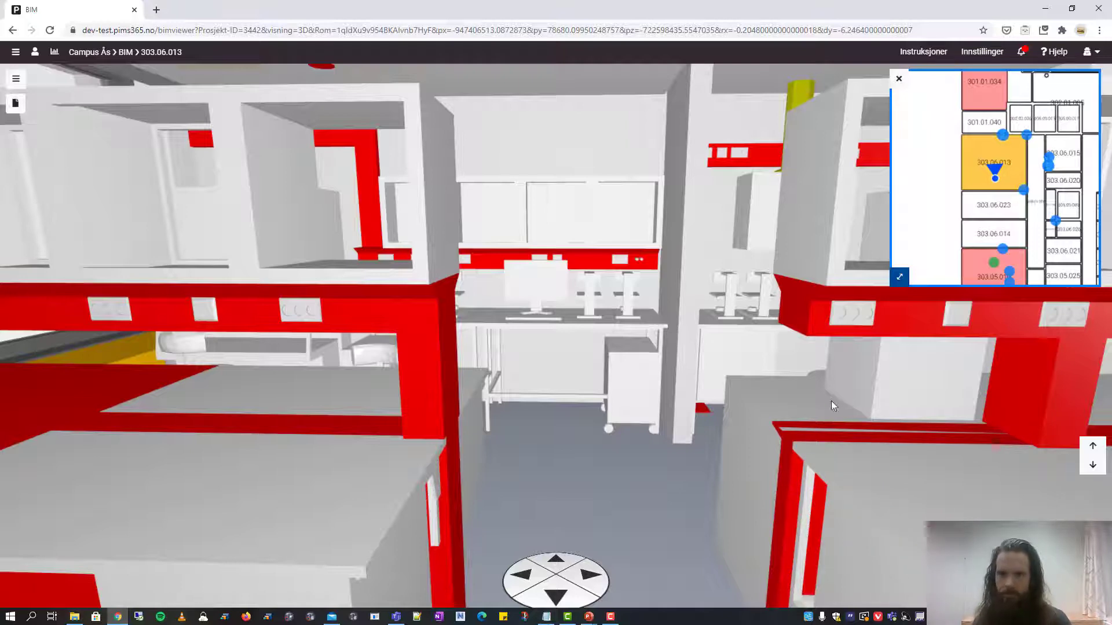
Tilt the view up and open room 303.06.013's info panel with its Skjul/vis discipline settings.
left_click_drag(735, 343, 740, 458)
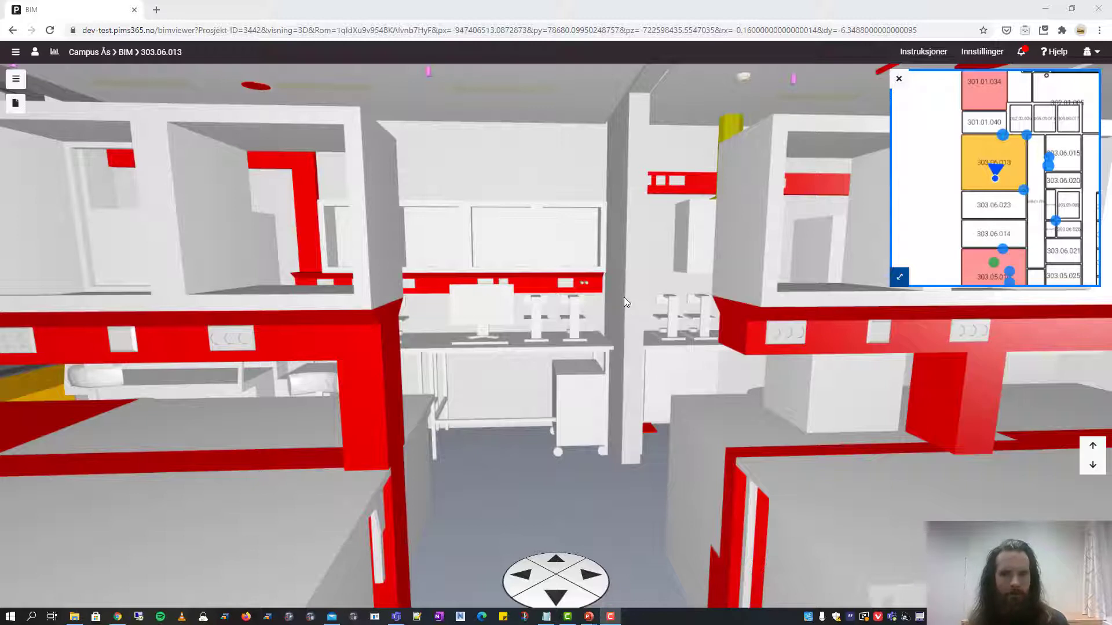
left_click(17, 82)
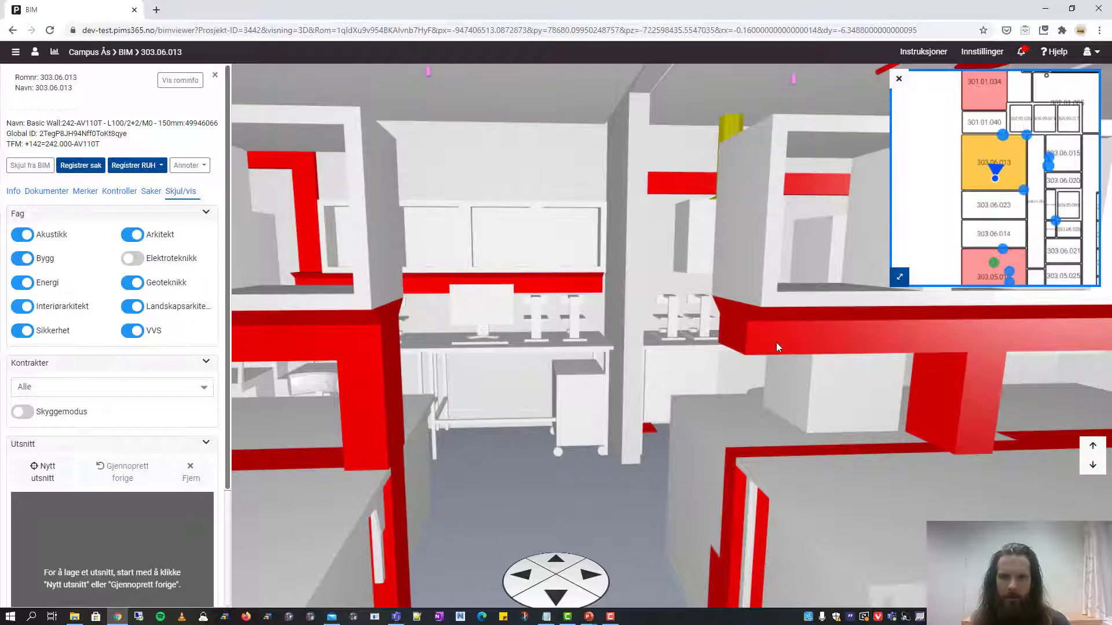
Turn the Elektroteknikk discipline back on and select the Metalkassett ceiling overhead.
left_click(135, 264)
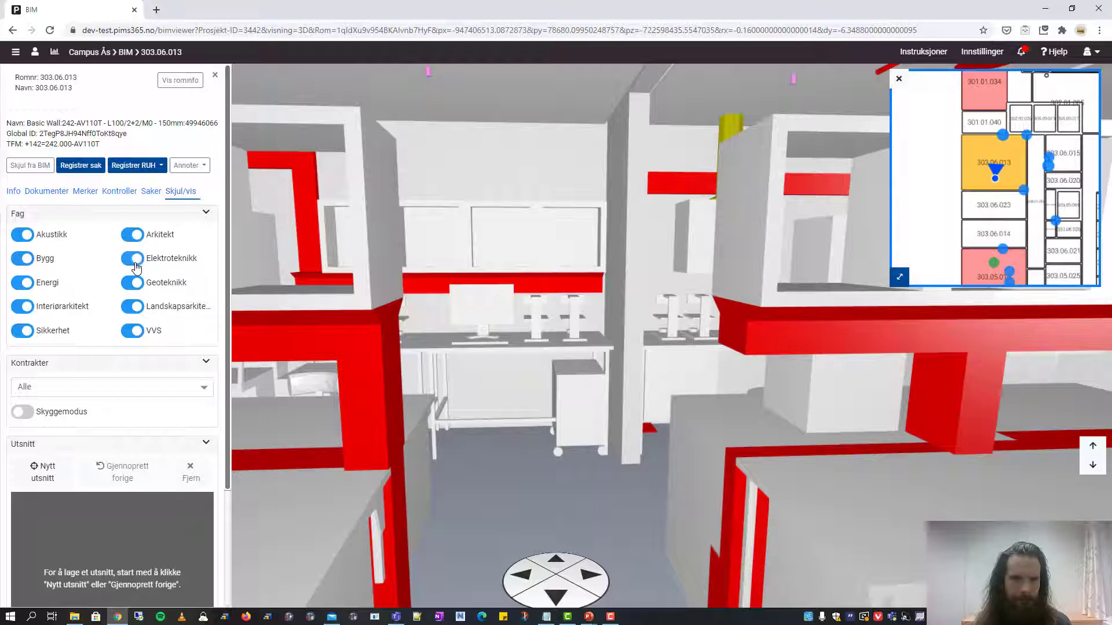
left_click_drag(449, 241, 512, 255)
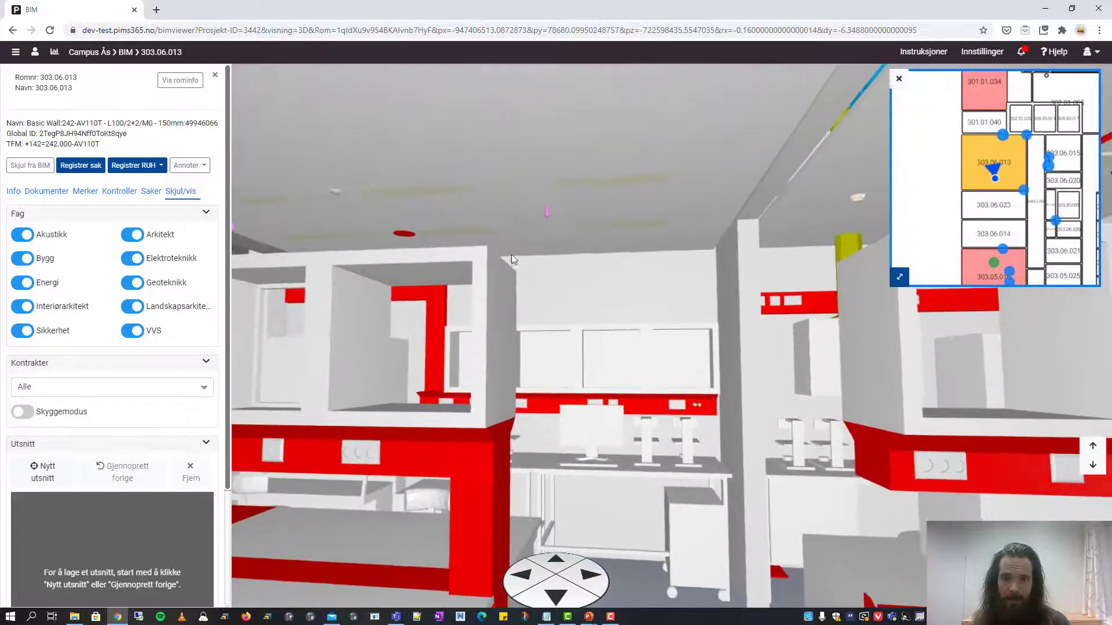
left_click(595, 165)
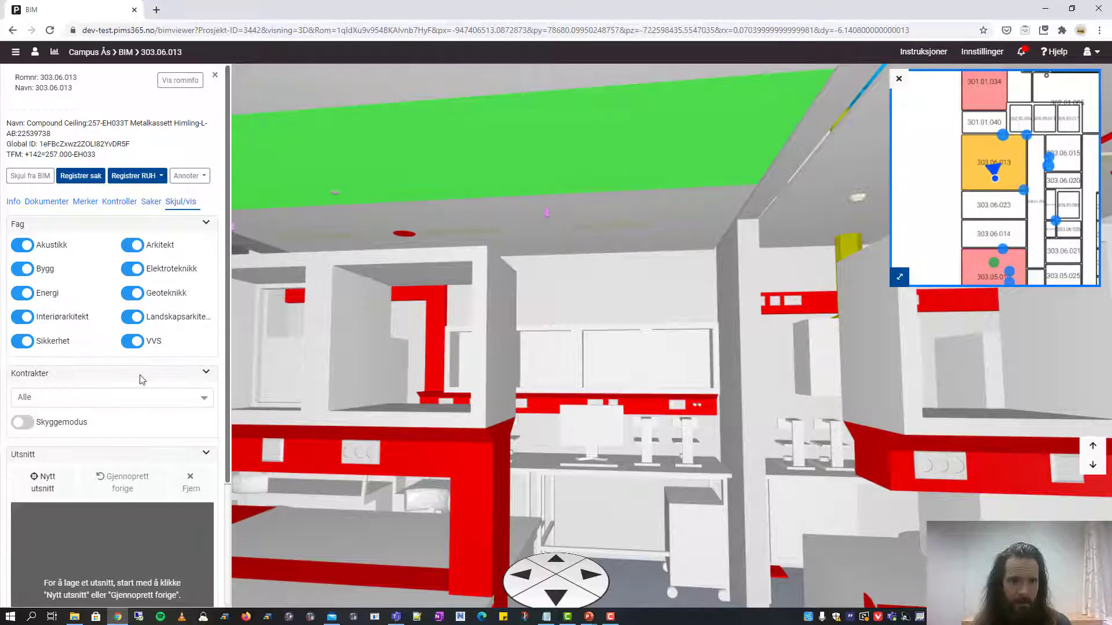
Hide the ceiling with Skjul fra BIM to reveal the ducts, then restore it from Skjulte objekter.
left_click(32, 177)
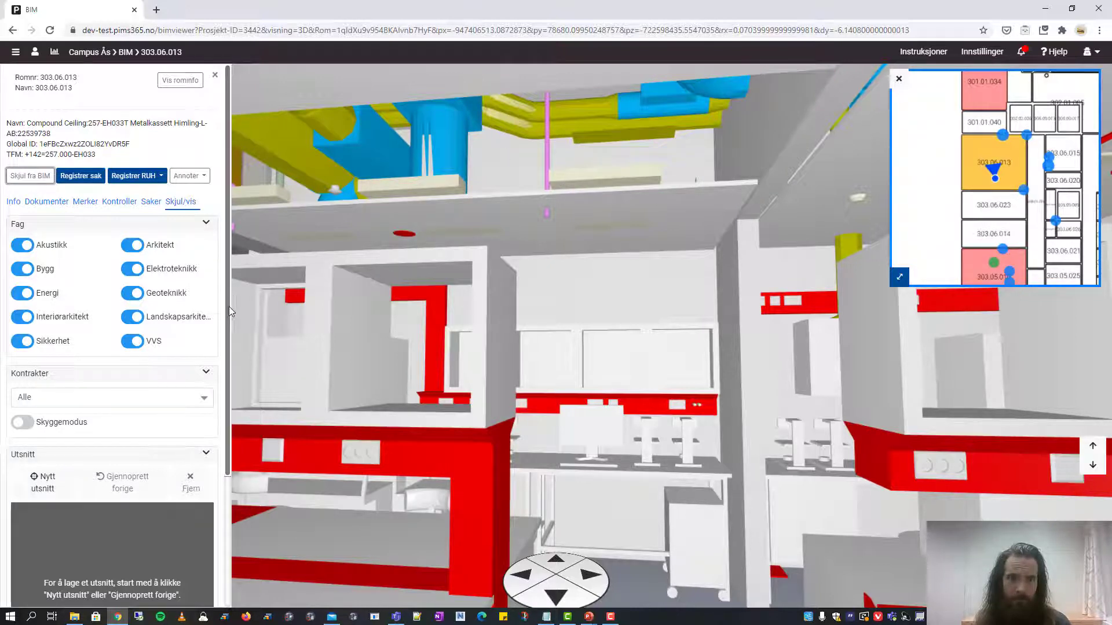
scroll(228, 310, "down", 3)
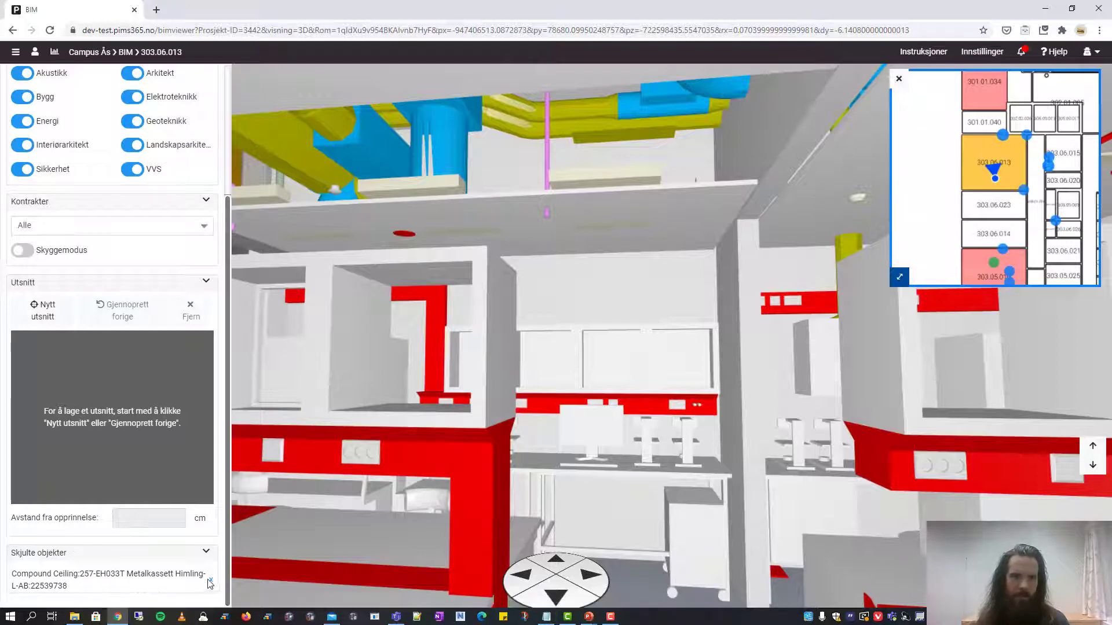
left_click(209, 581)
scroll(230, 470, "up", 3)
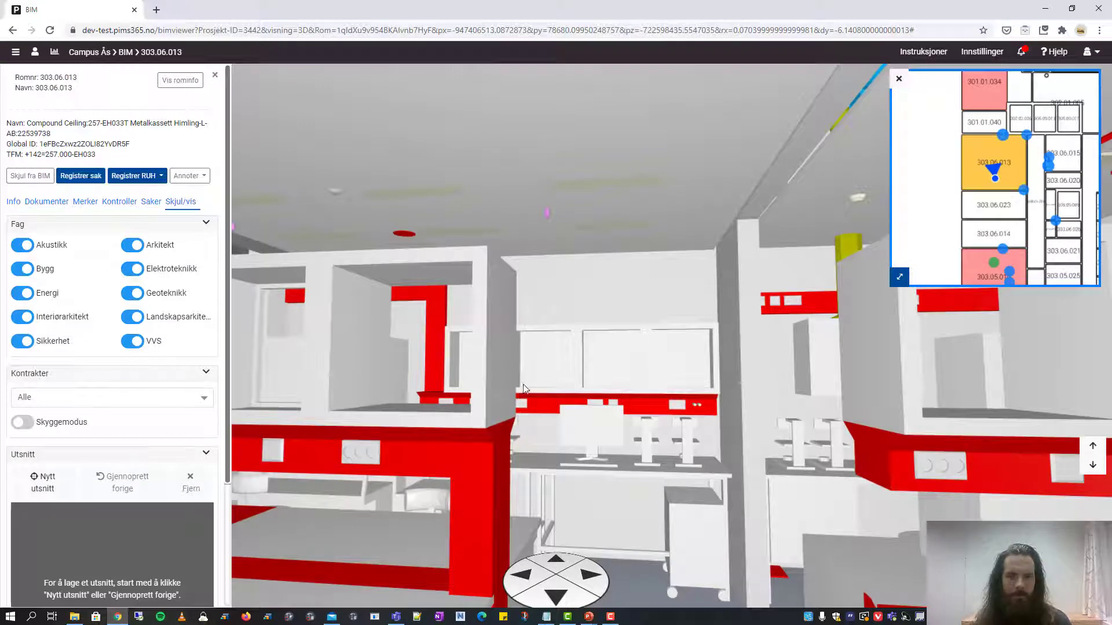
scroll(489, 384, "down", 2)
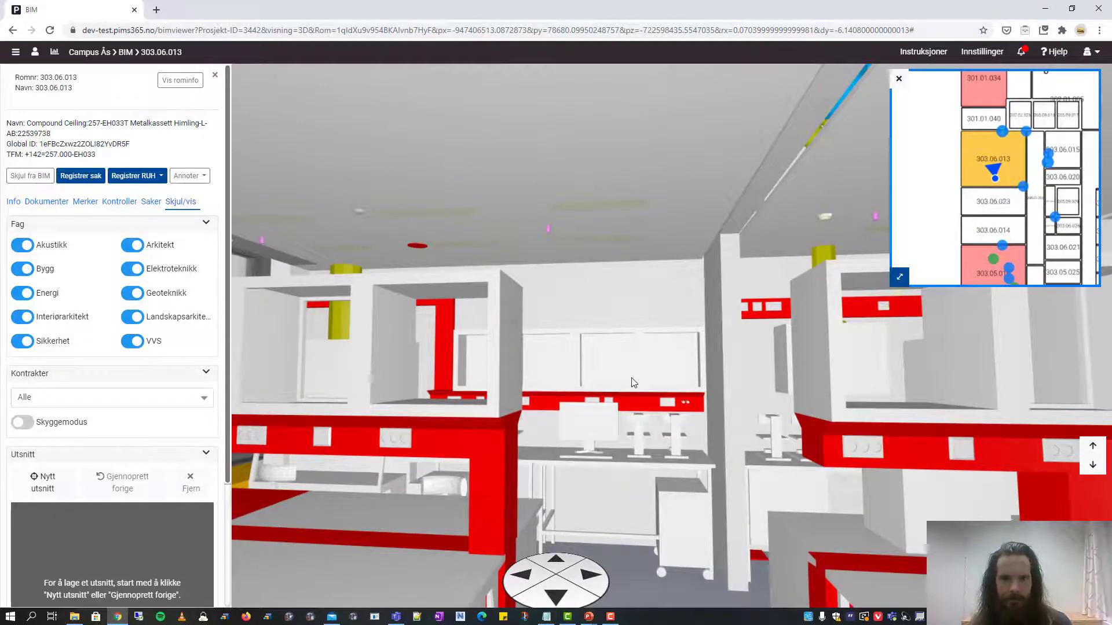
scroll(631, 378, "down", 5)
Place a new section cut on the lab wall and adjust its depth to expose the overhead ducts.
left_click_drag(538, 365, 531, 342)
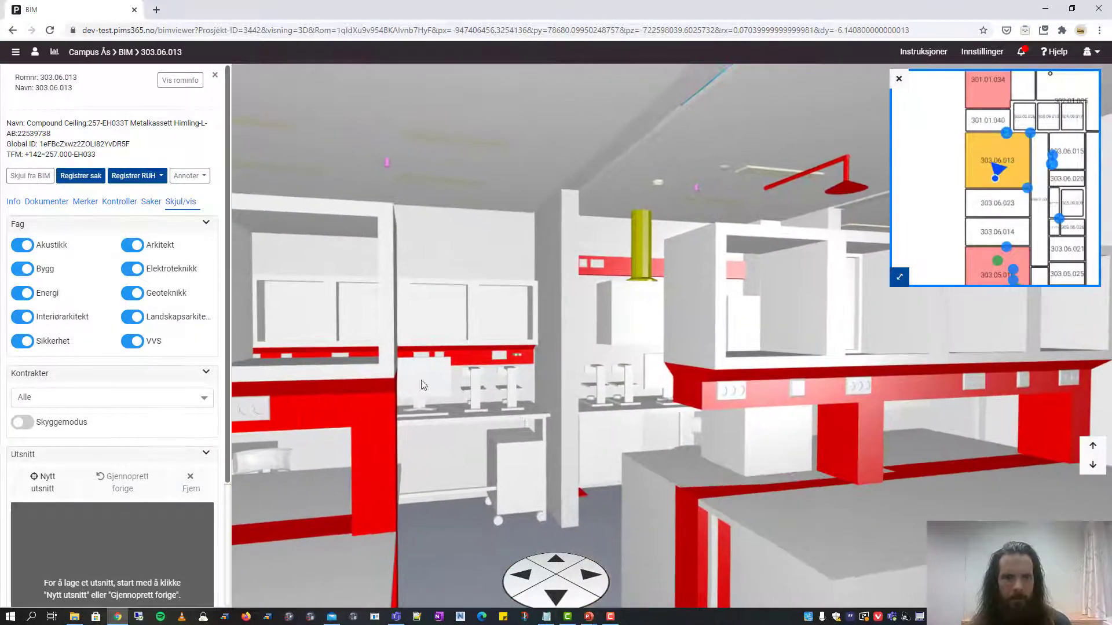
left_click(45, 490)
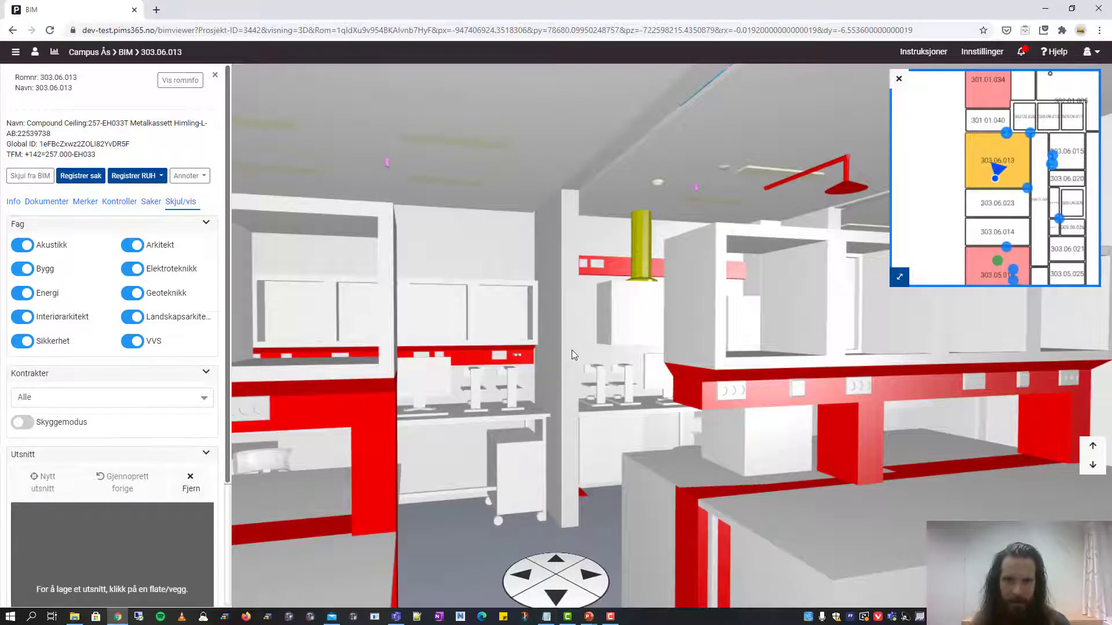
left_click(571, 414)
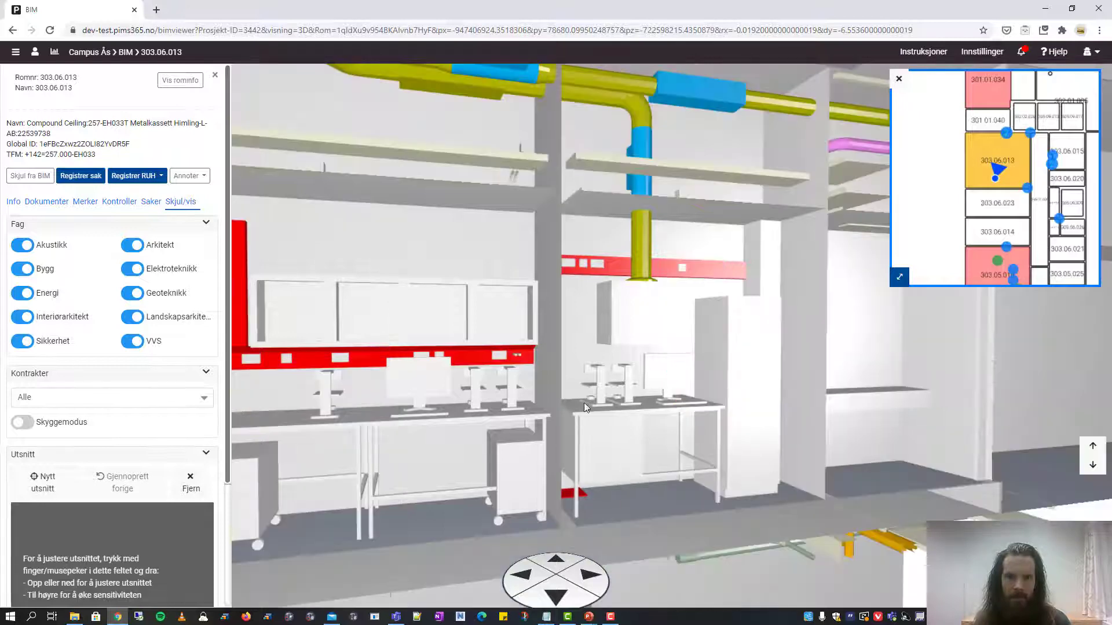
left_click_drag(228, 437, 231, 496)
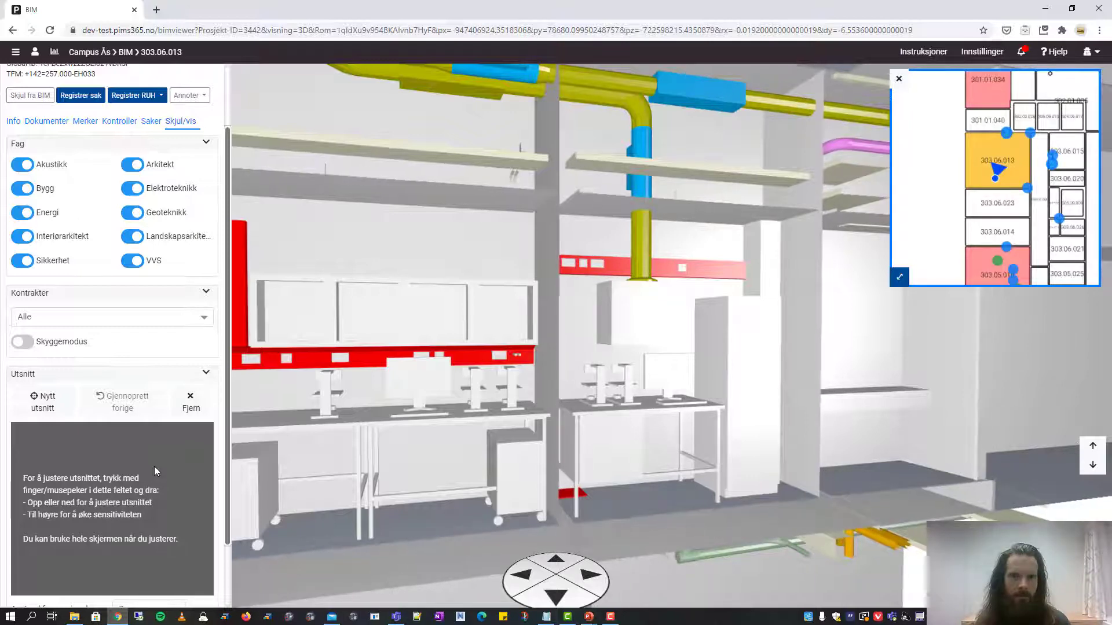
left_click_drag(164, 435, 198, 444)
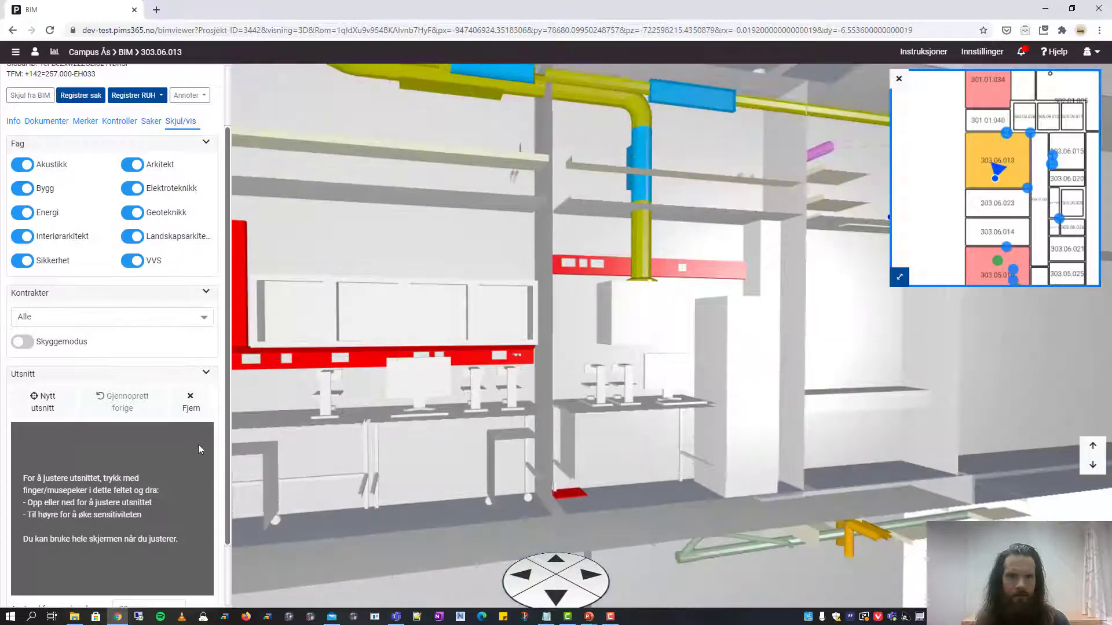
Remove the section cut and filter the model to contract K304.
left_click(182, 399)
left_click_drag(521, 371, 278, 333)
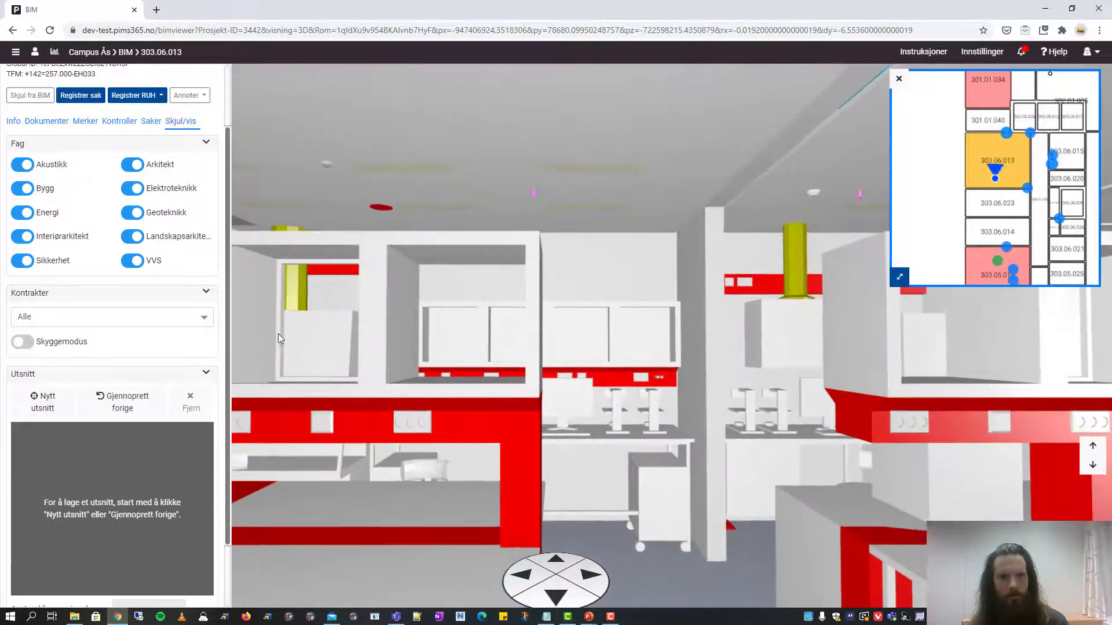
left_click(204, 318)
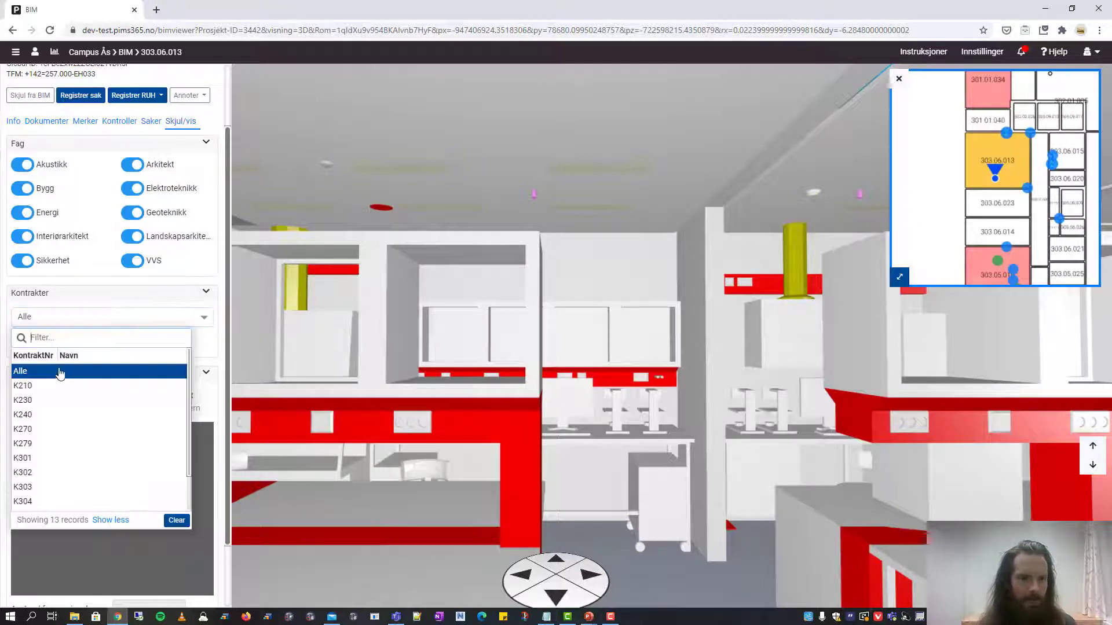
left_click(45, 501)
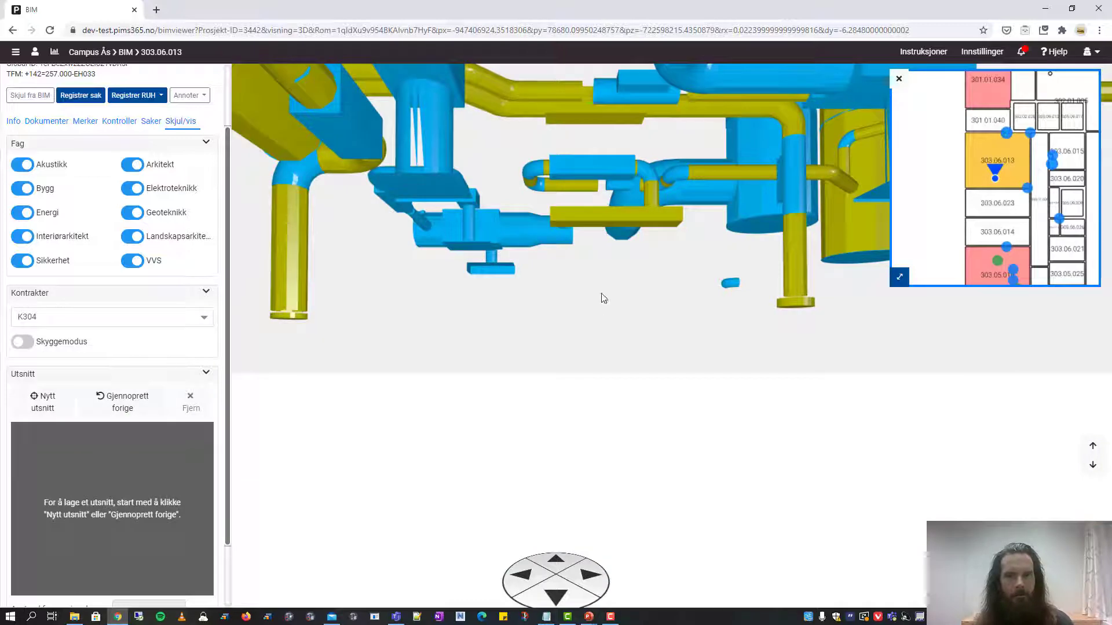
left_click_drag(600, 297, 555, 281)
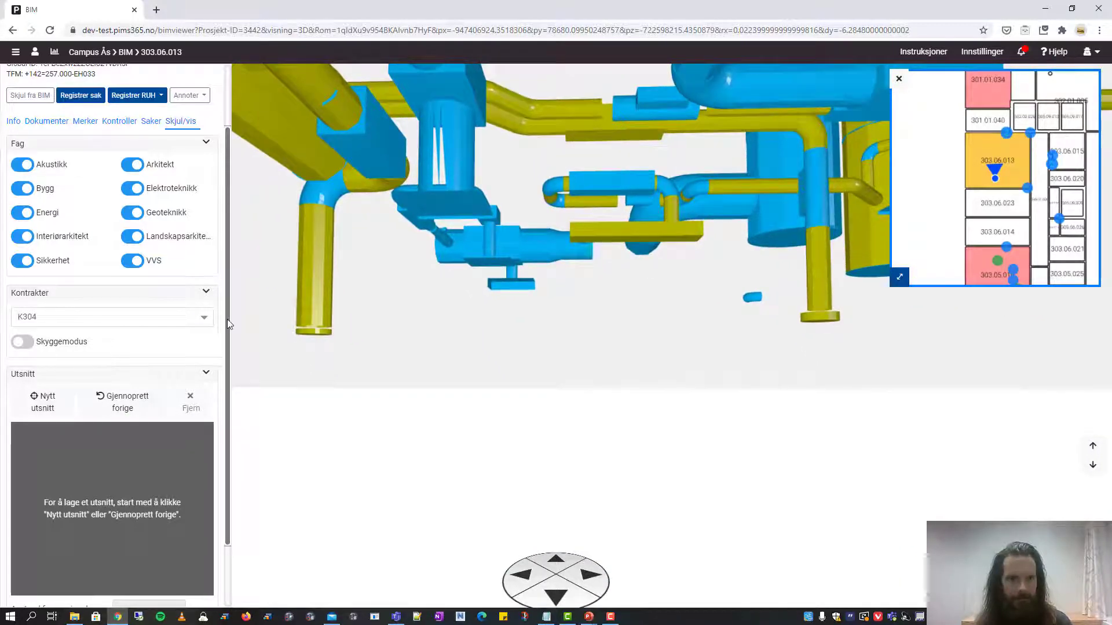
Filter the model to contract K210, then set the Kontrakter filter back to Alle.
left_click(204, 317)
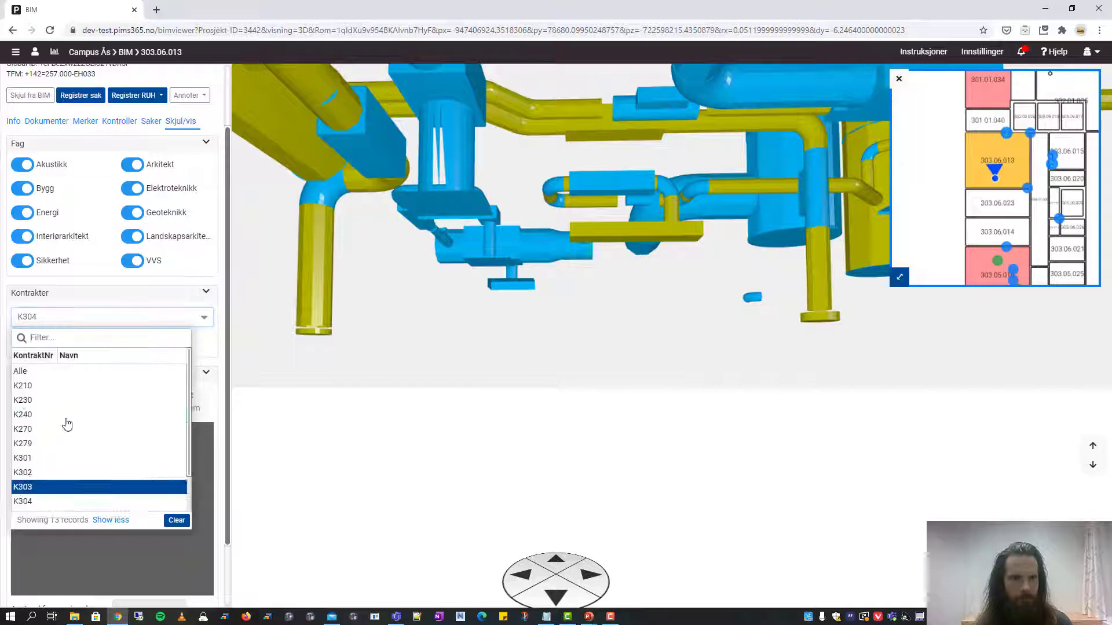
left_click(63, 384)
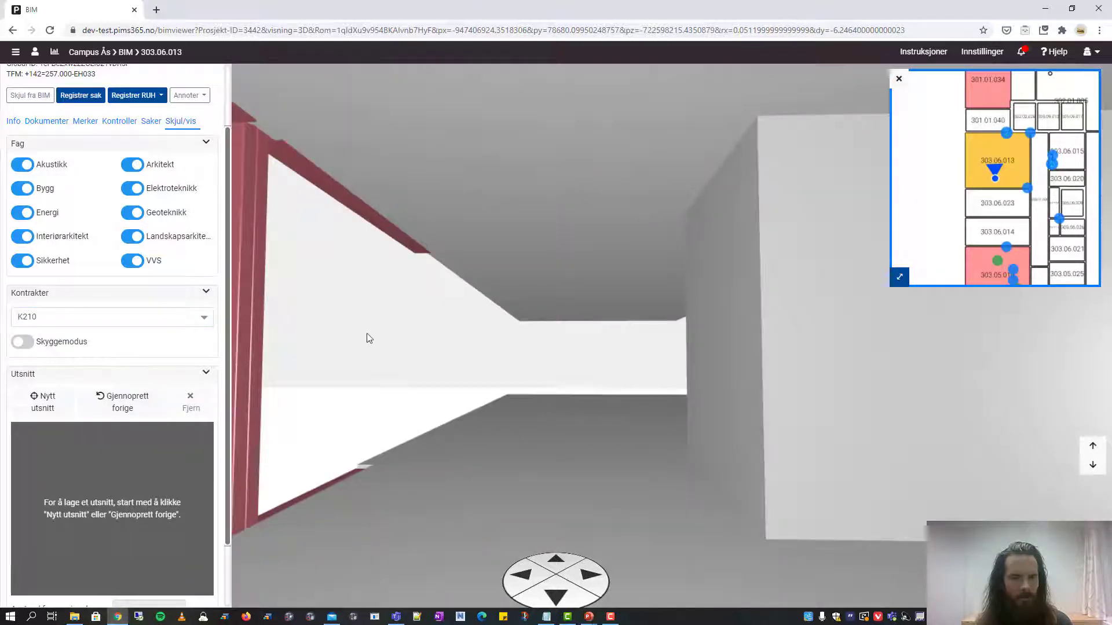
left_click(200, 320)
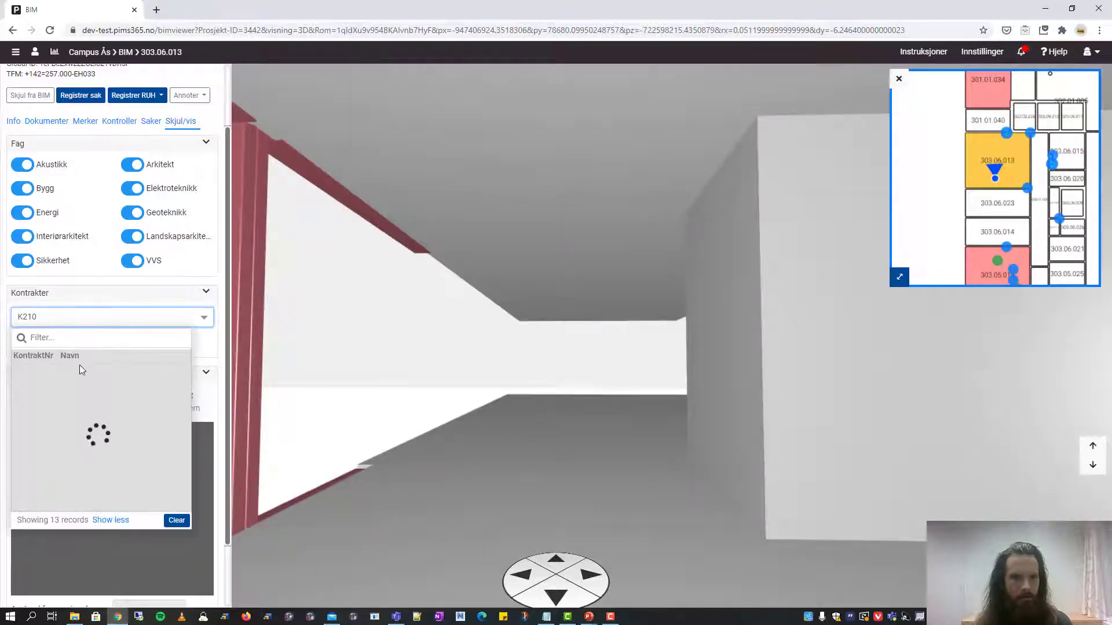
left_click(66, 374)
scroll(587, 358, "up", 5)
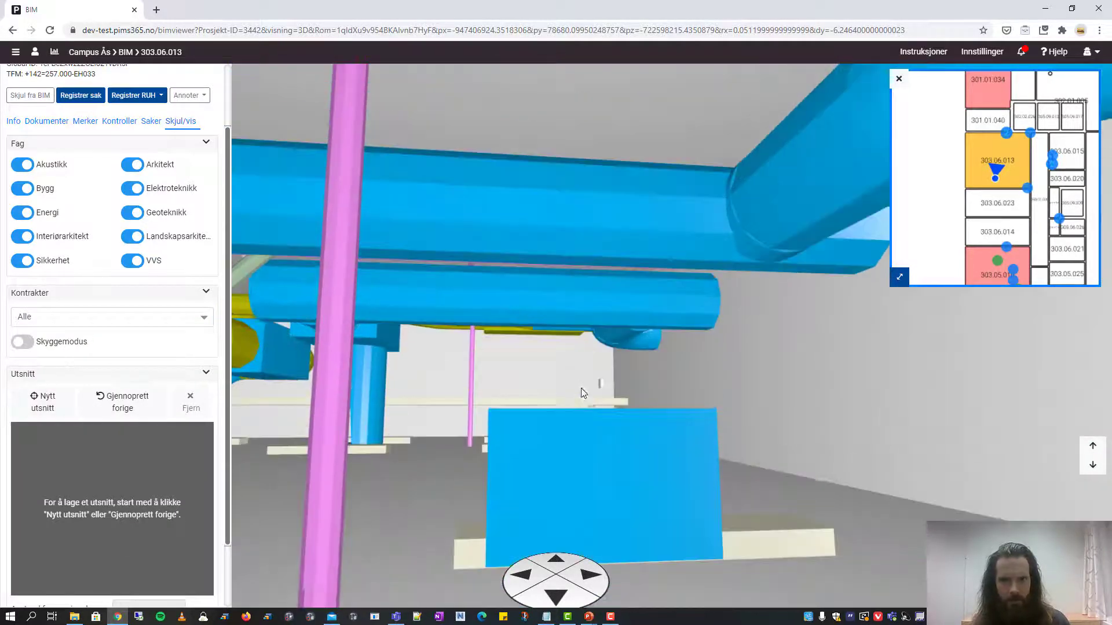
Move below the ceiling ducts and show the Metalkassett ceiling's properties, like Height Offset 2800.
mouse_move(581, 388)
left_mouse_down()
mouse_move(559, 420)
mouse_move(541, 410)
mouse_move(714, 366)
mouse_move(726, 376)
left_mouse_up()
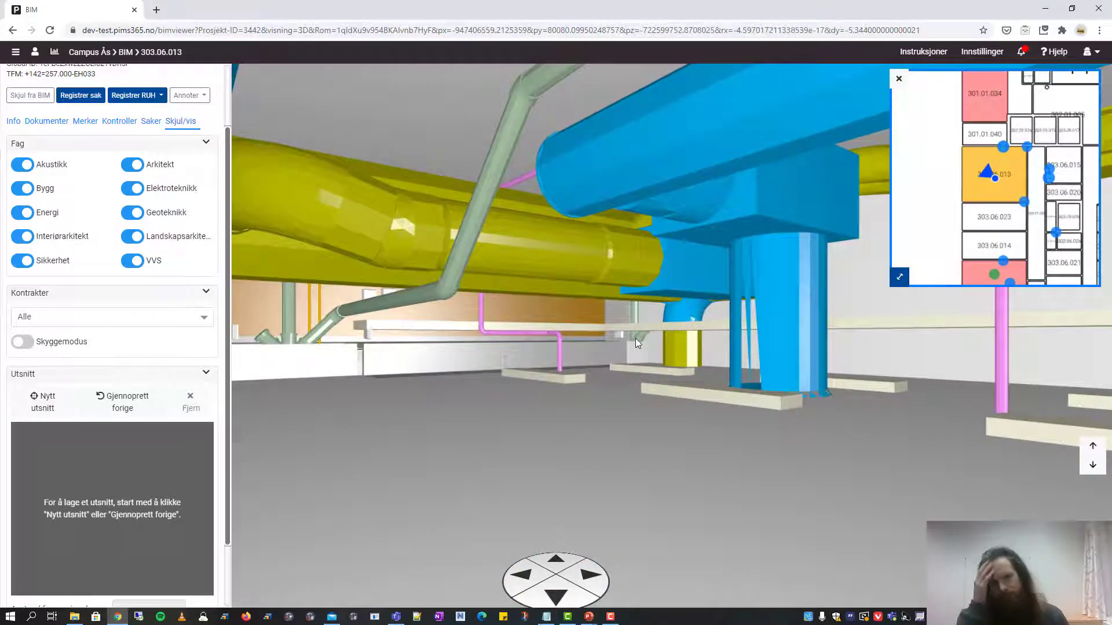
left_click(14, 122)
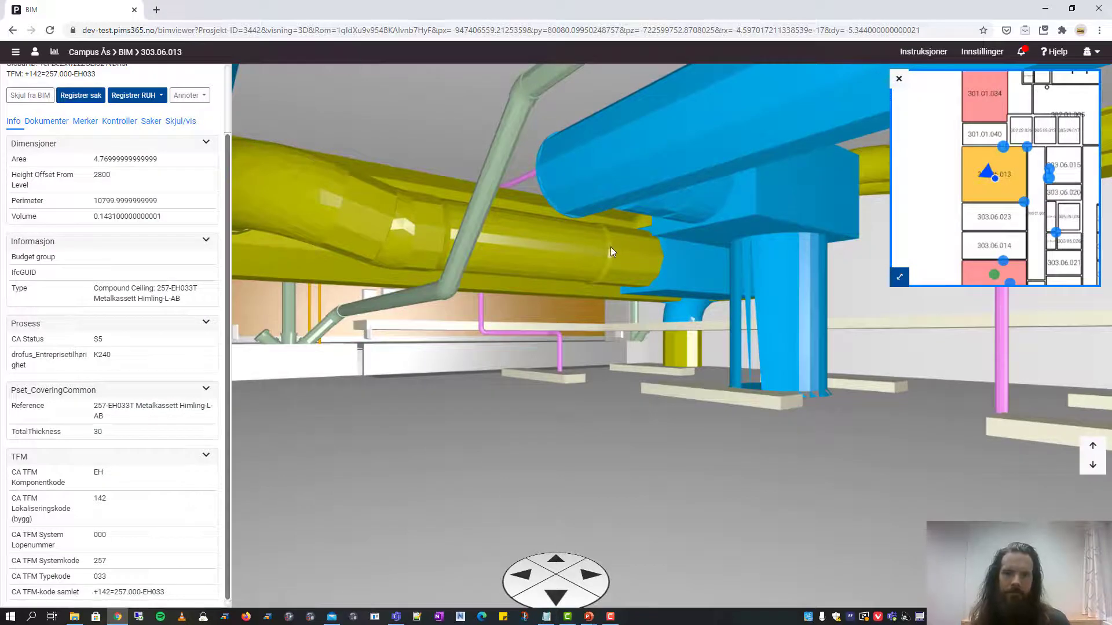
mouse_move(611, 249)
left_mouse_down()
mouse_move(637, 256)
mouse_move(625, 268)
mouse_move(581, 264)
mouse_move(585, 272)
left_mouse_up()
Annotate the return-air duct, a second duct and the small pipe with Størrelse and Høyde: Bunn.
left_click(196, 97)
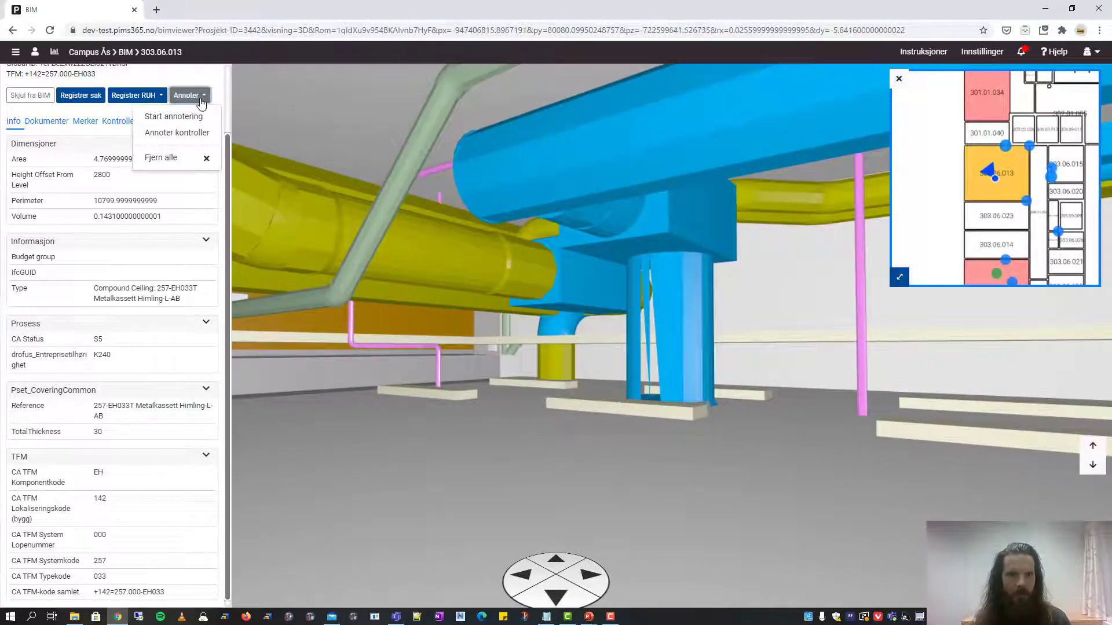
left_click(197, 118)
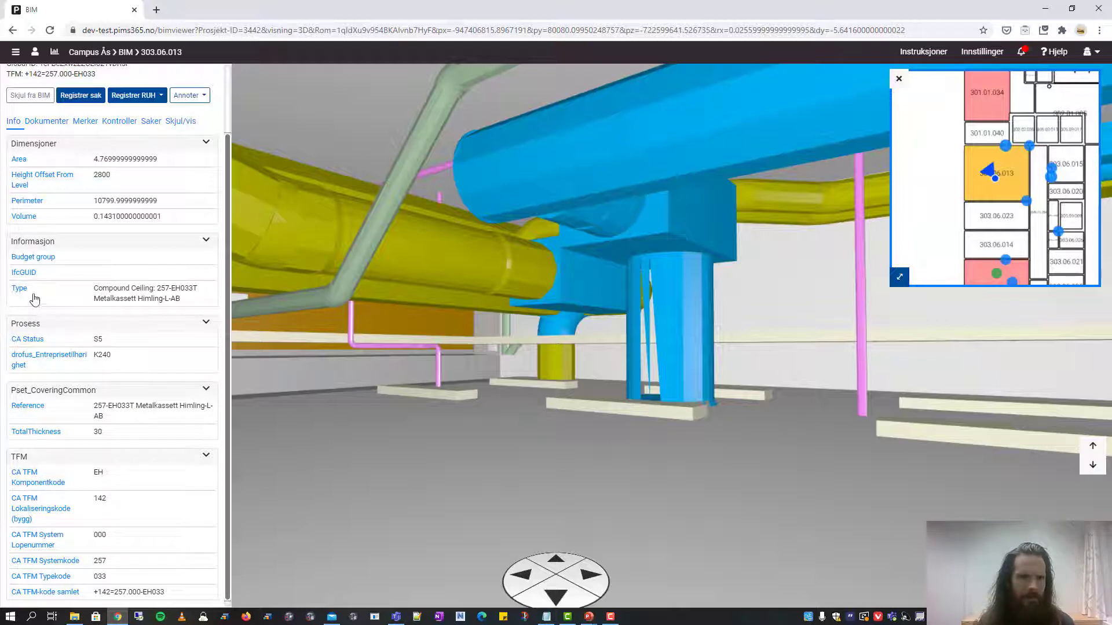
left_click(426, 263)
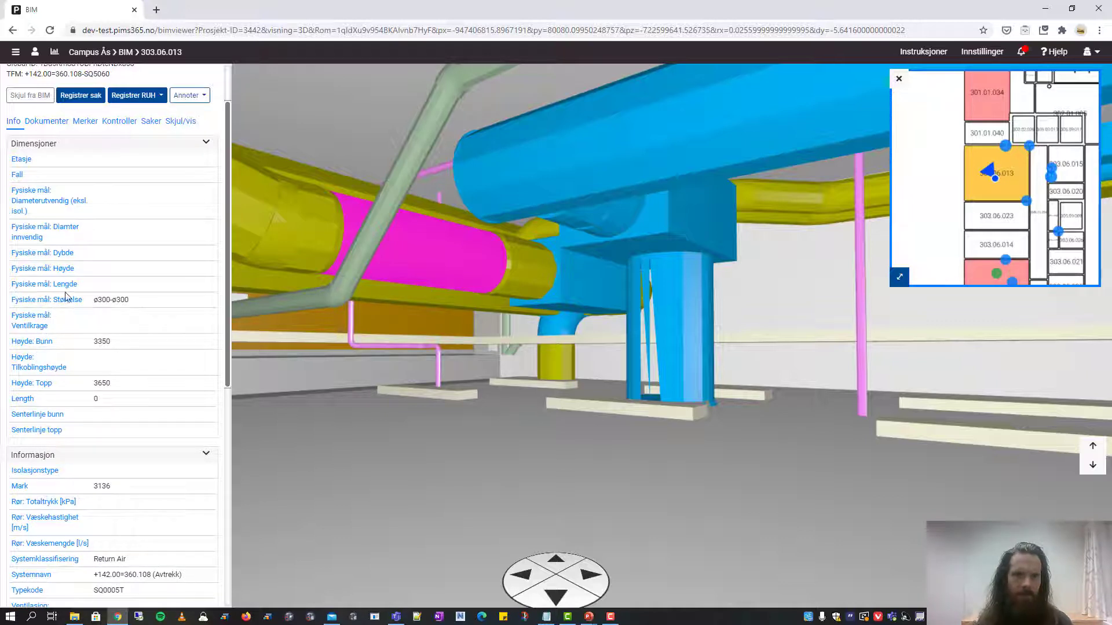
left_click(51, 302)
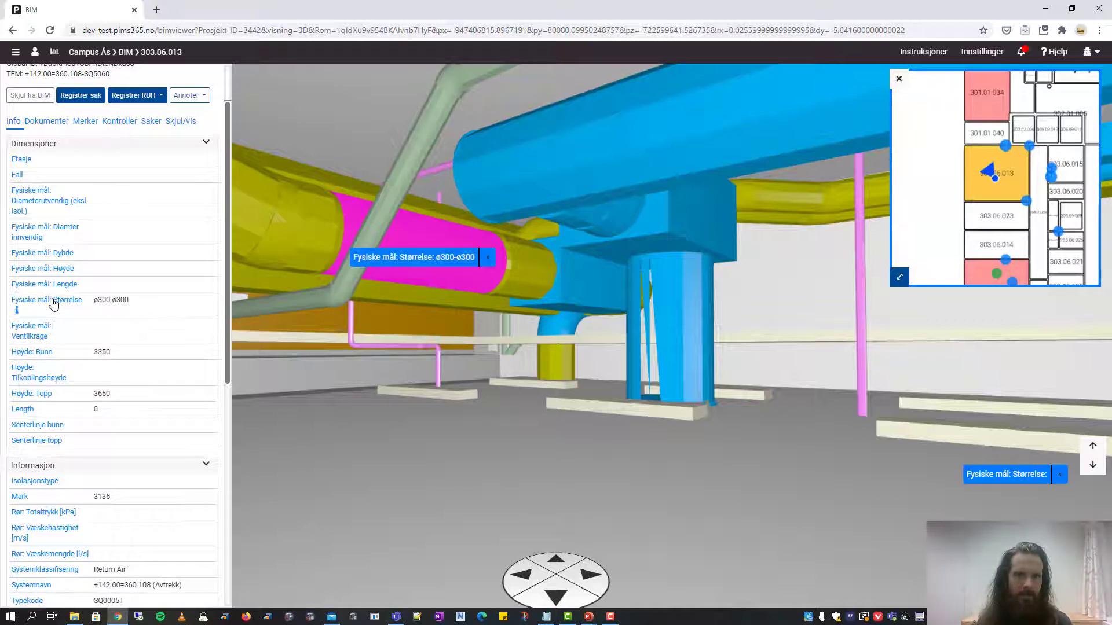
left_click(782, 203)
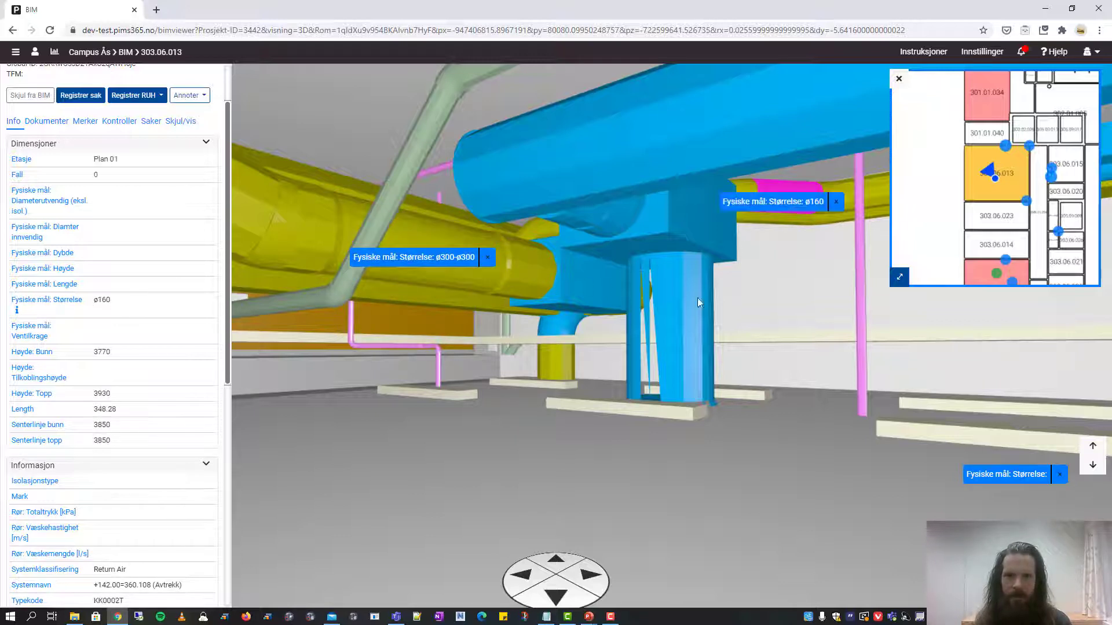
left_click(283, 301)
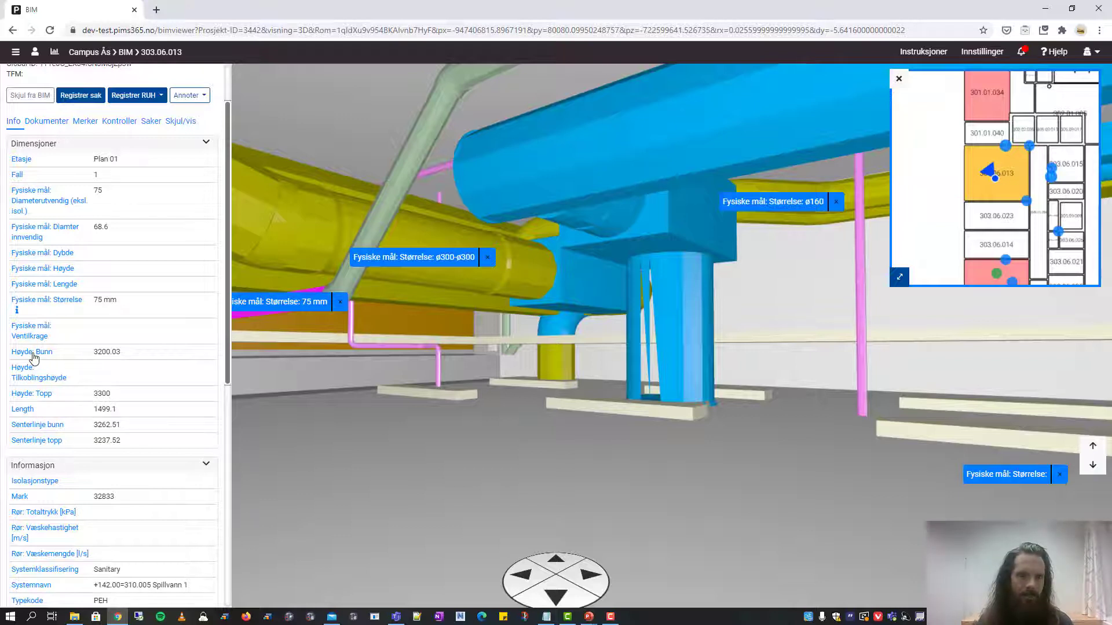
left_click(34, 357)
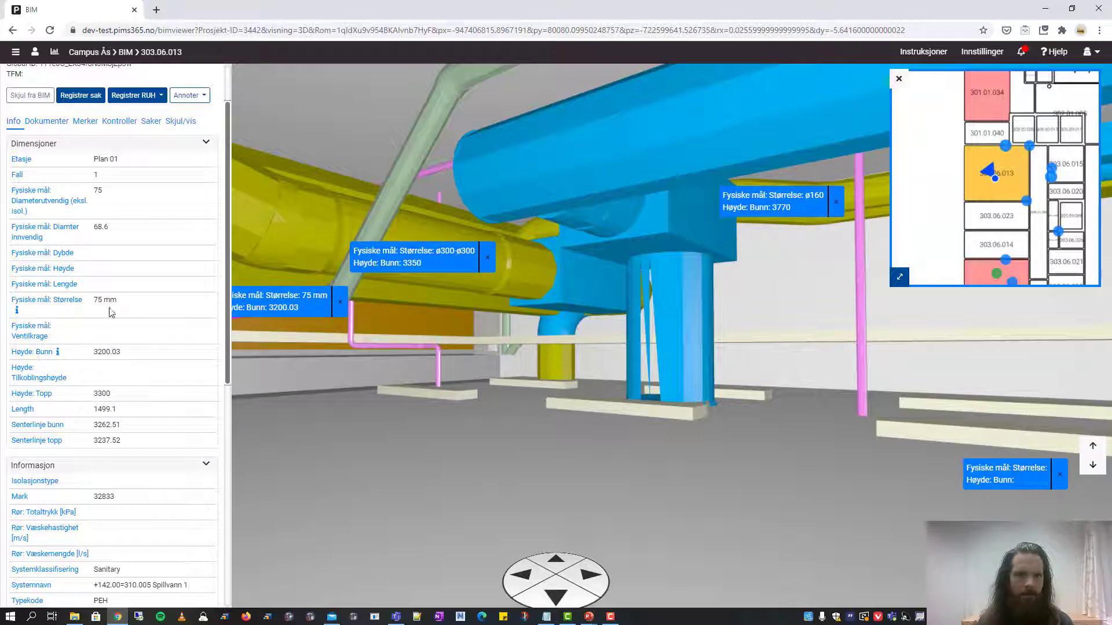
End annotation mode and remove the empty label and the ø160 label.
left_click(197, 97)
left_click(177, 115)
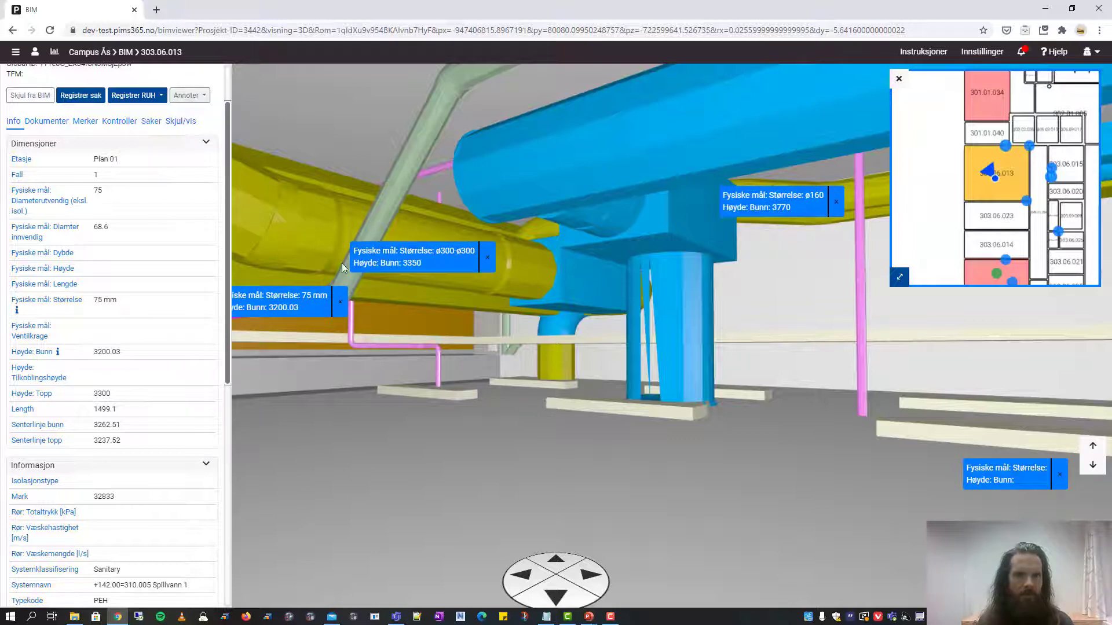
left_click_drag(442, 345, 451, 396)
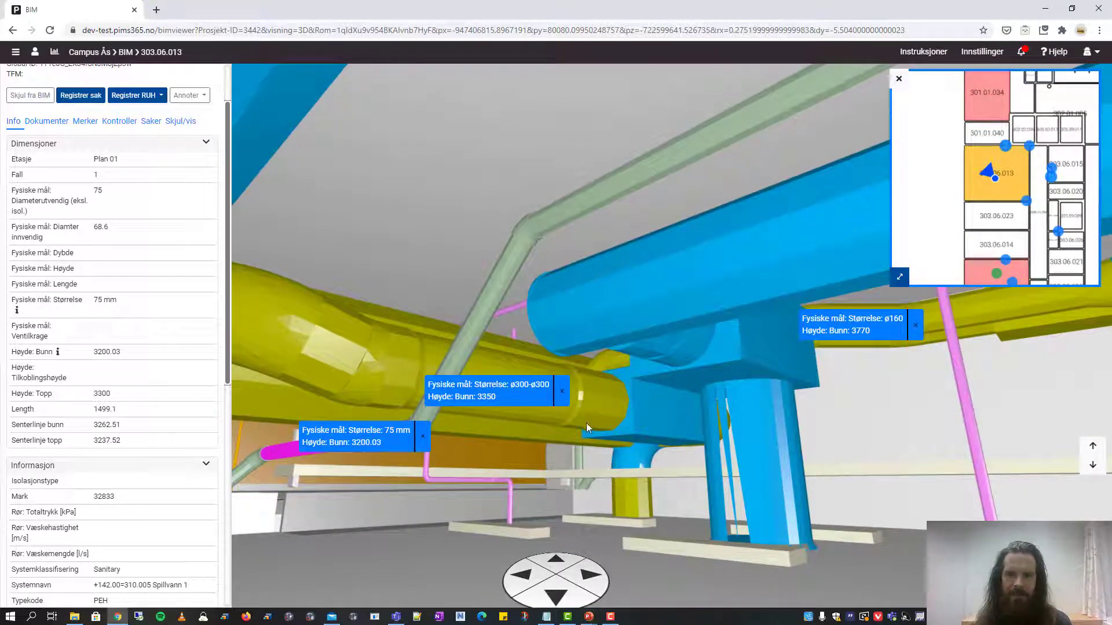
left_click_drag(641, 428, 631, 401)
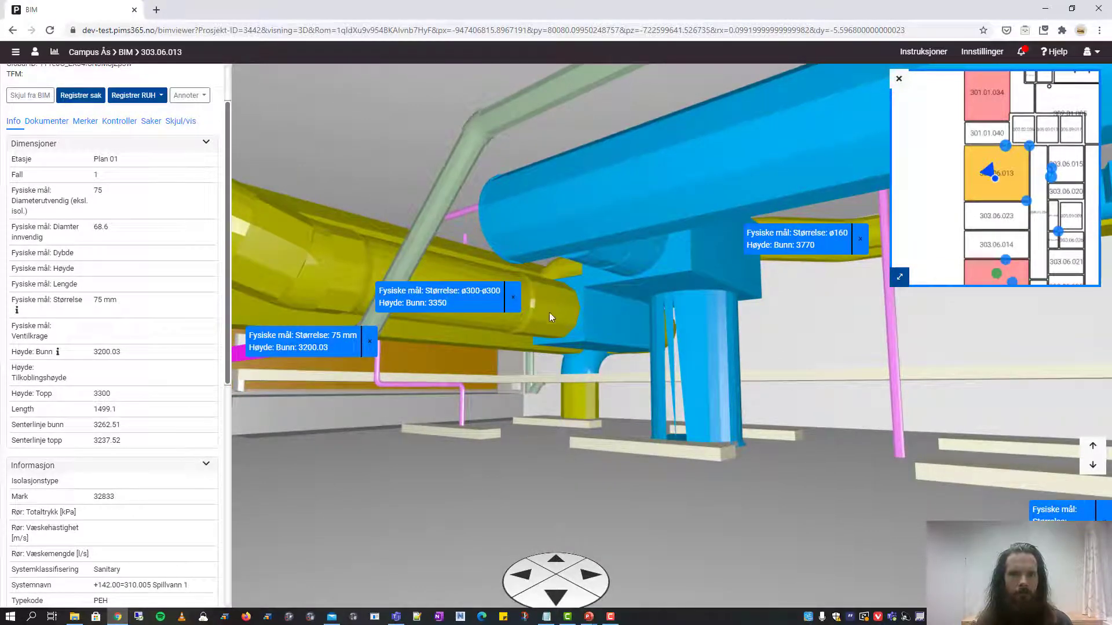
mouse_move(741, 365)
left_mouse_down()
mouse_move(728, 353)
mouse_move(748, 352)
left_mouse_up()
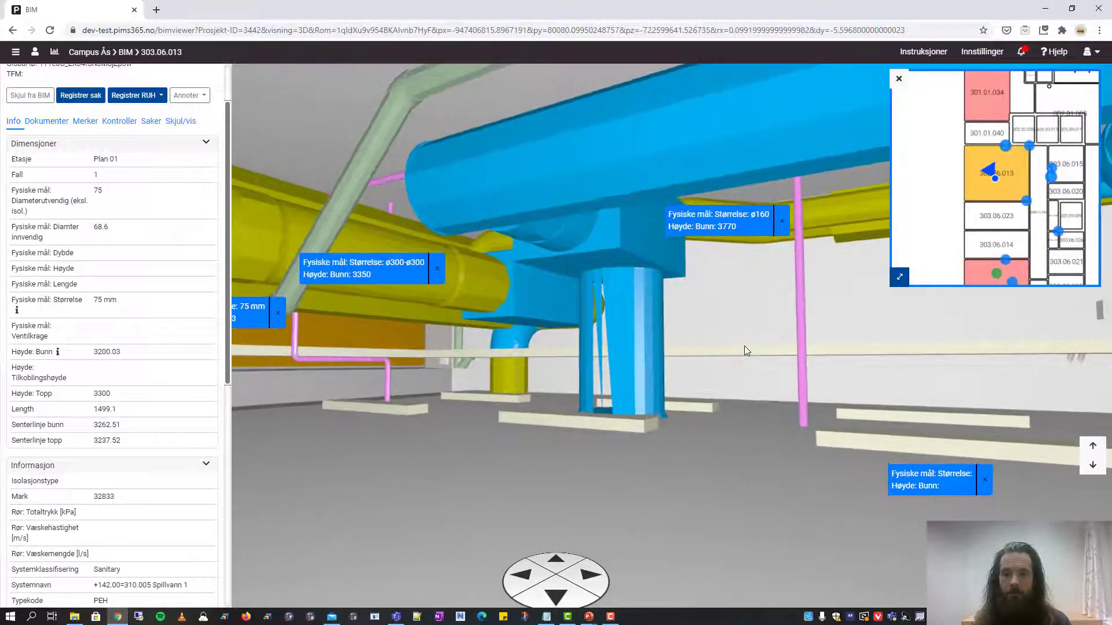
left_click(984, 481)
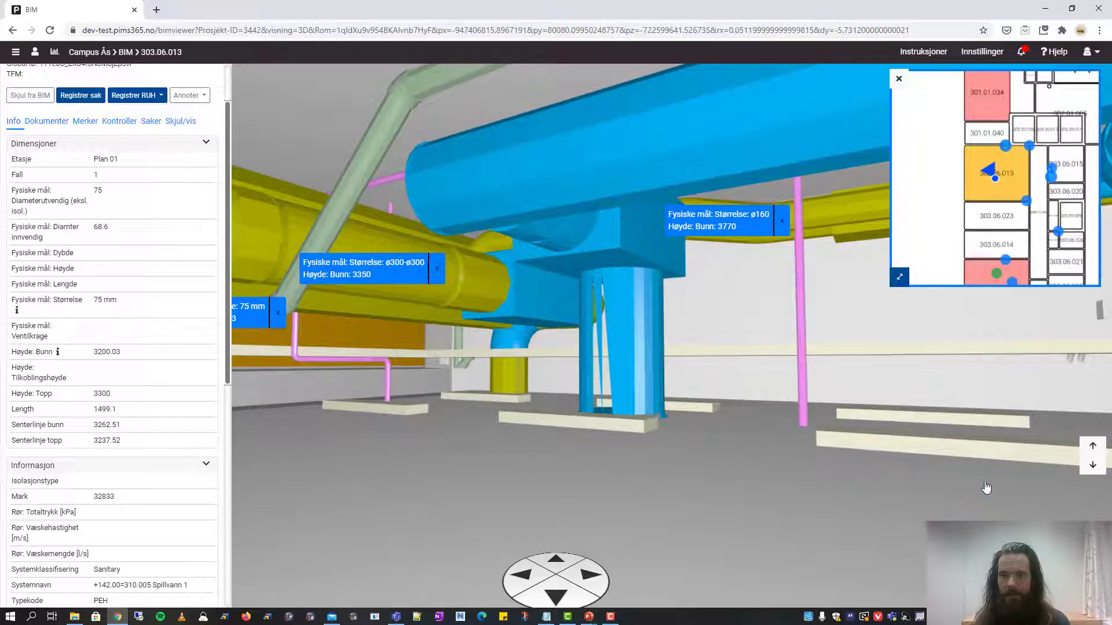
left_click(782, 222)
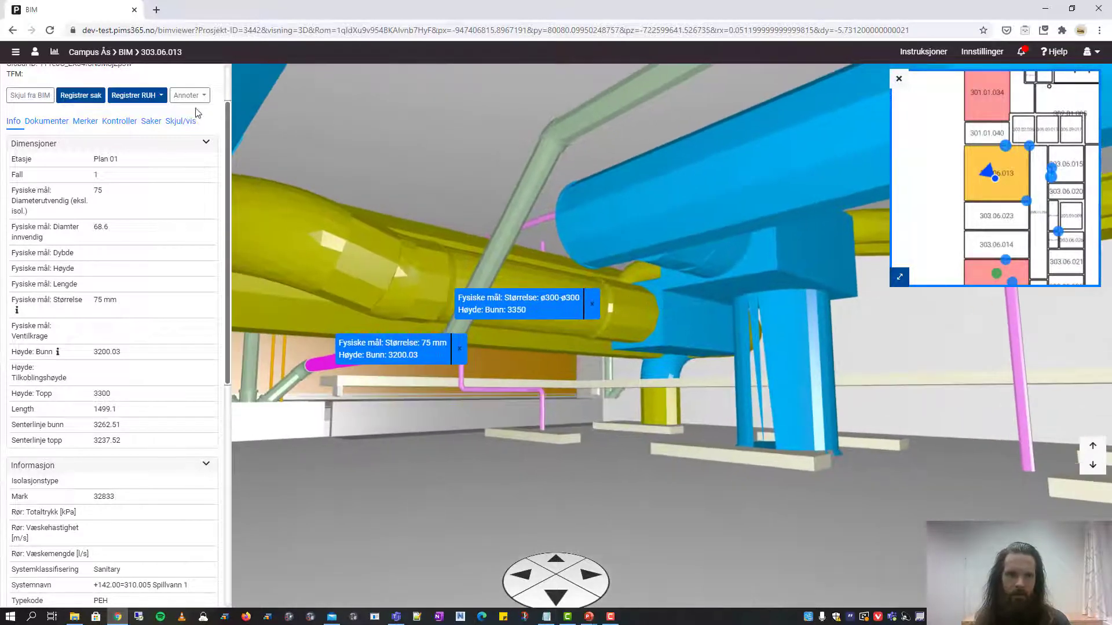
left_click(190, 95)
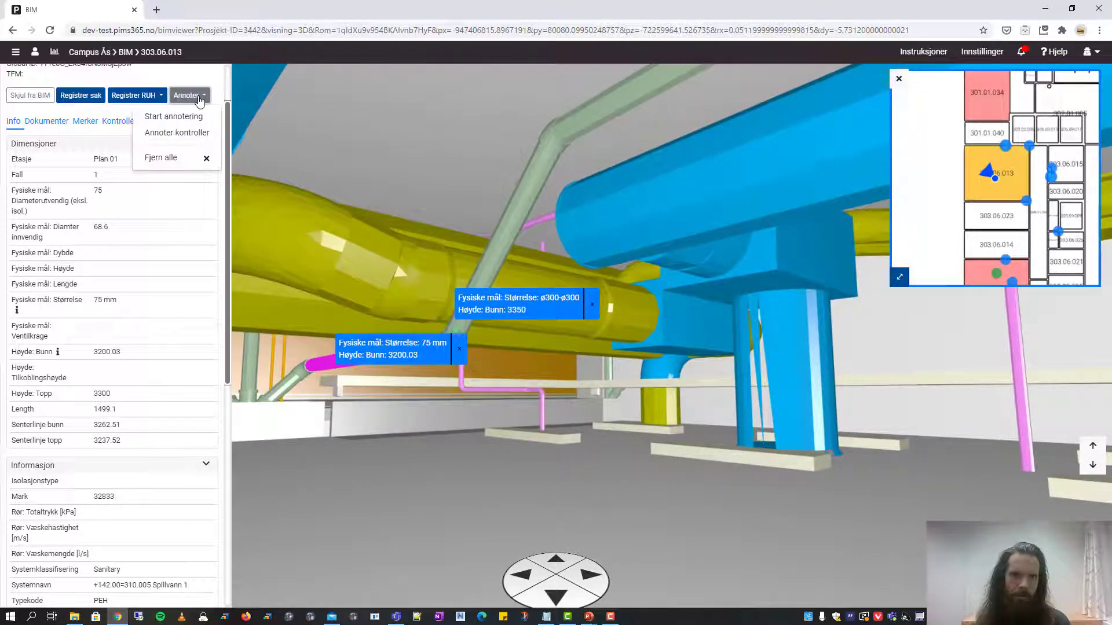
Clear all labels with Fjern alle, then enlarge the minimap and pan it to another wing.
left_click(181, 163)
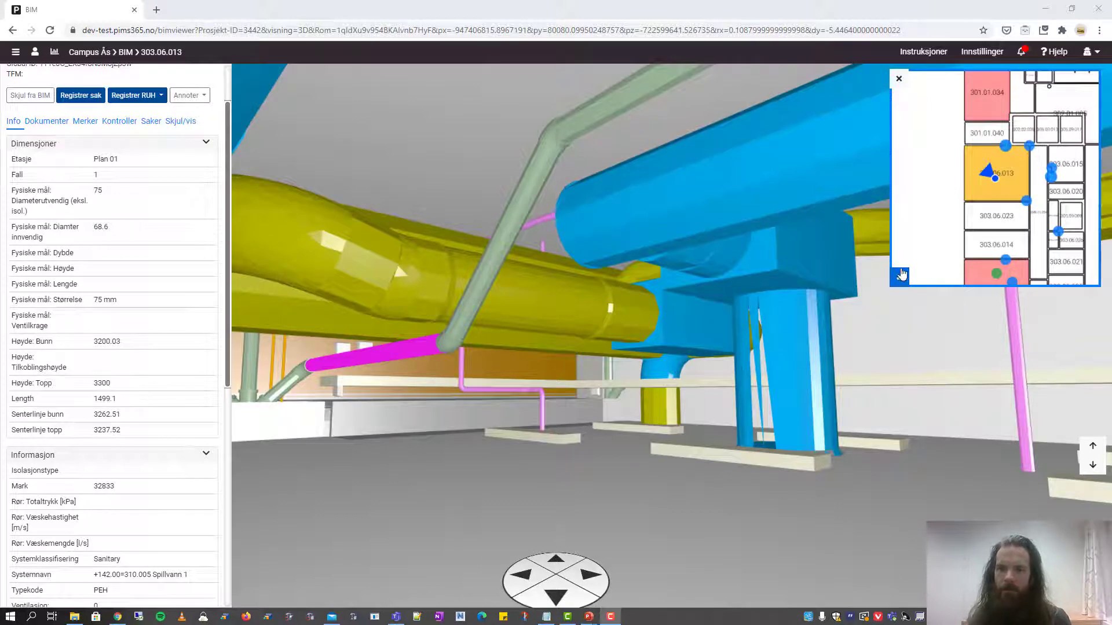
left_click(899, 277)
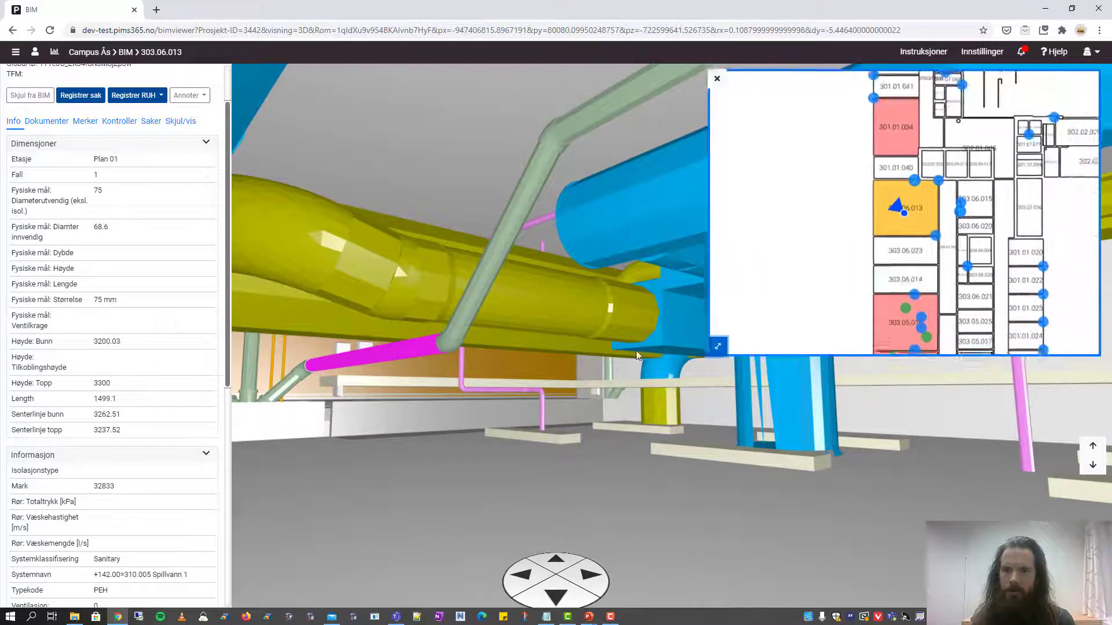
scroll(801, 227, "down", 5)
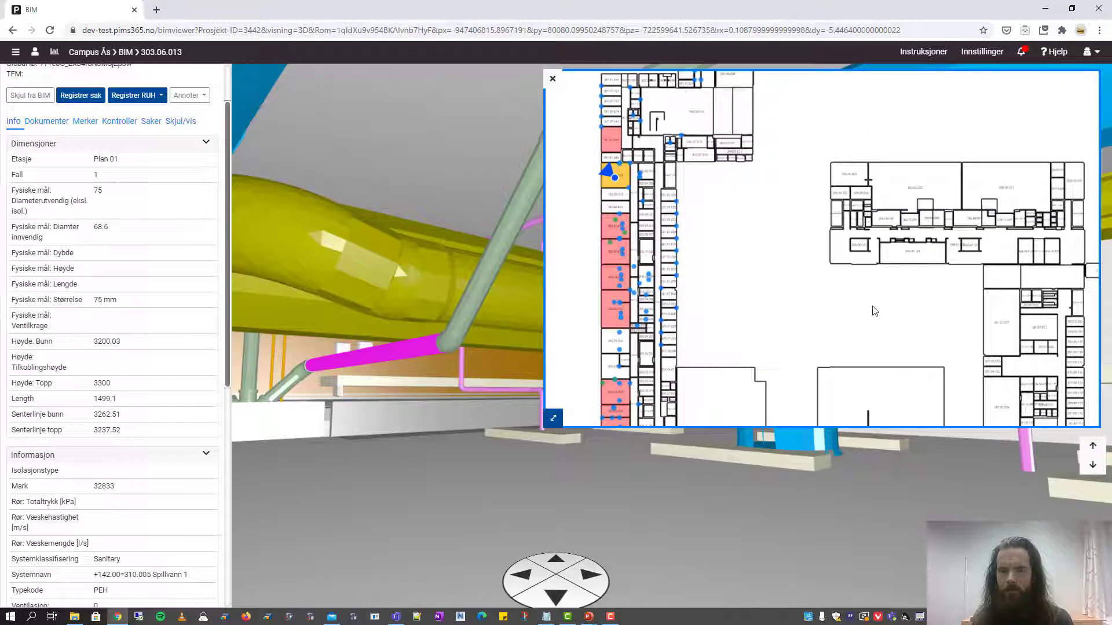
left_click_drag(873, 311, 928, 148)
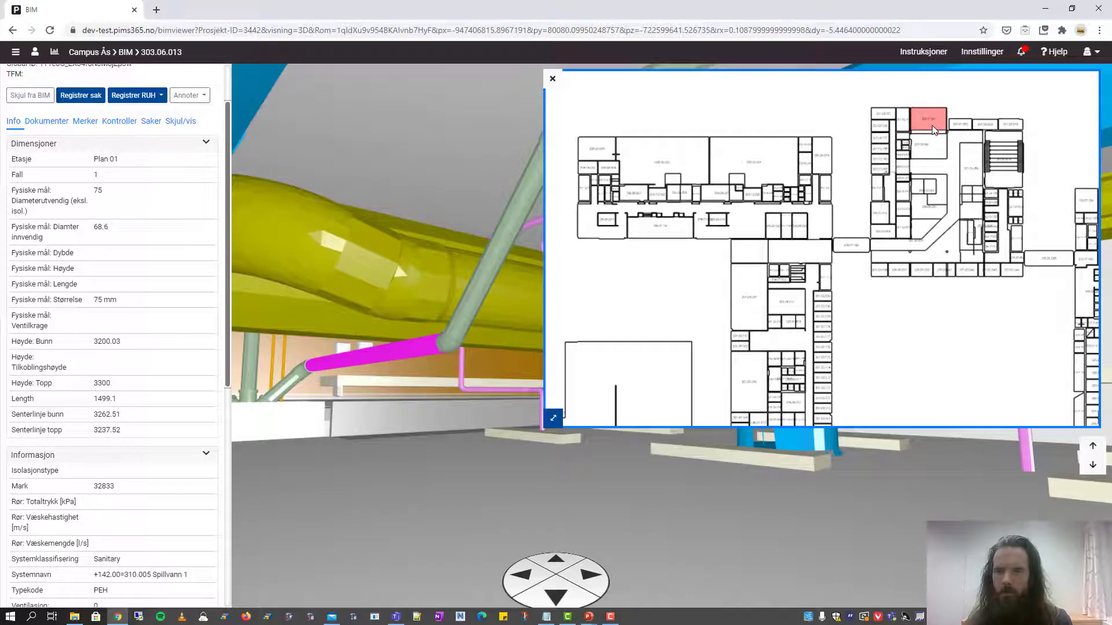
Jump to room 206.07.001 from the minimap and face the classroom's red board.
left_click(932, 125)
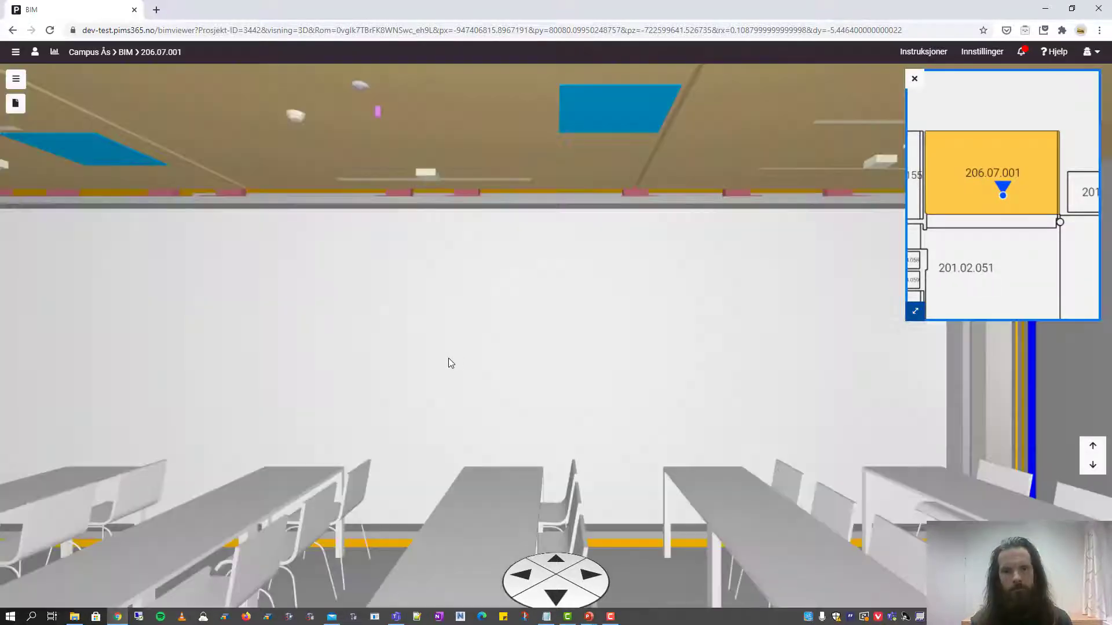
mouse_move(446, 365)
left_mouse_down()
mouse_move(706, 346)
mouse_move(647, 362)
mouse_move(743, 338)
mouse_move(603, 336)
mouse_move(454, 297)
mouse_move(353, 305)
mouse_move(547, 313)
mouse_move(471, 320)
mouse_move(945, 385)
mouse_move(983, 373)
left_mouse_up()
scroll(647, 362, "up", 5)
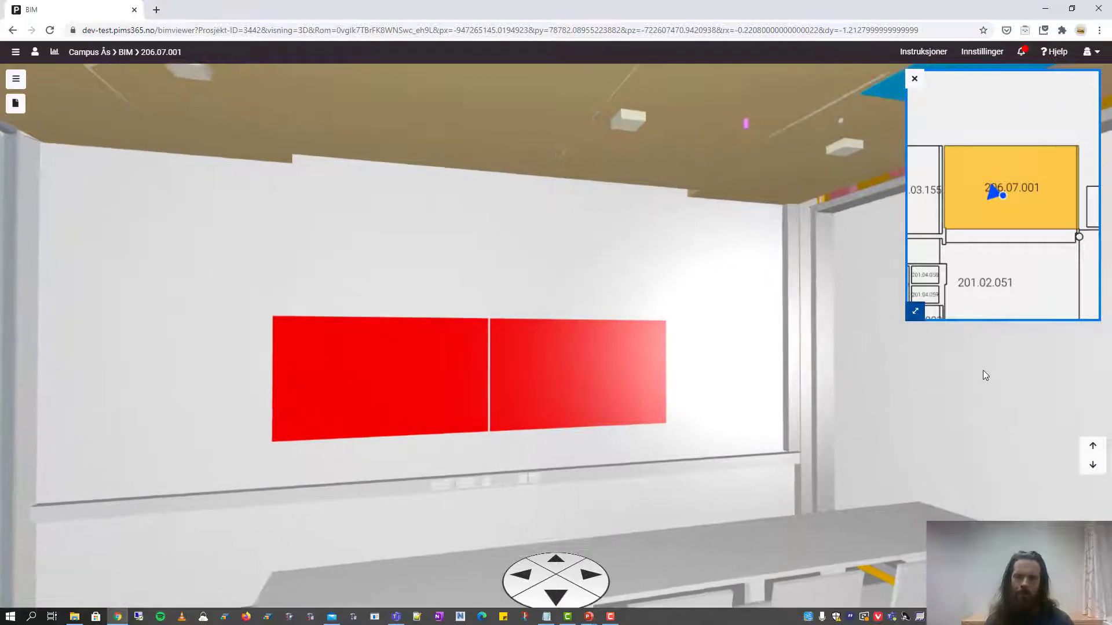